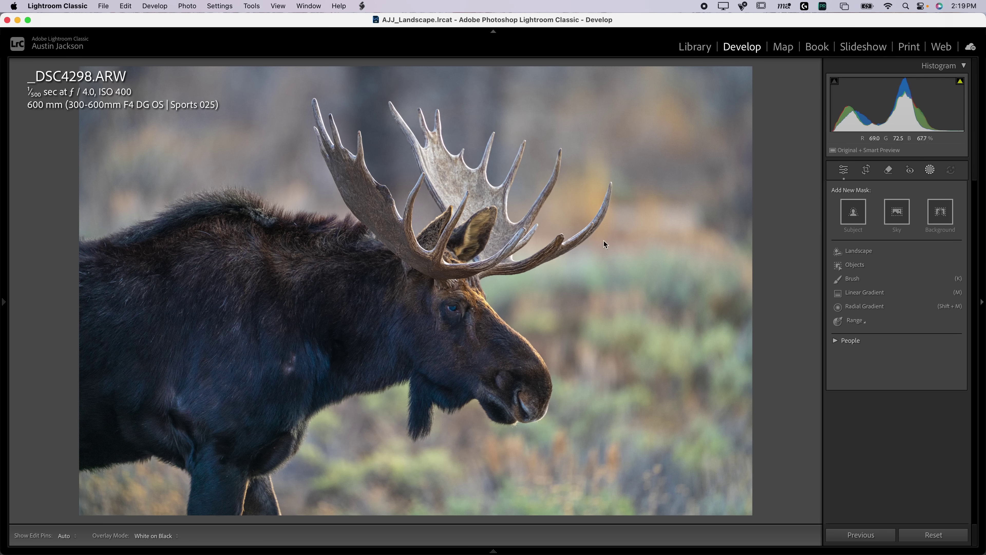
Start a new Linear Gradient mask on the moose photo from the Masking panel's Add New Mask list.
{"action": "left_click", "coordinate": [870, 297]}
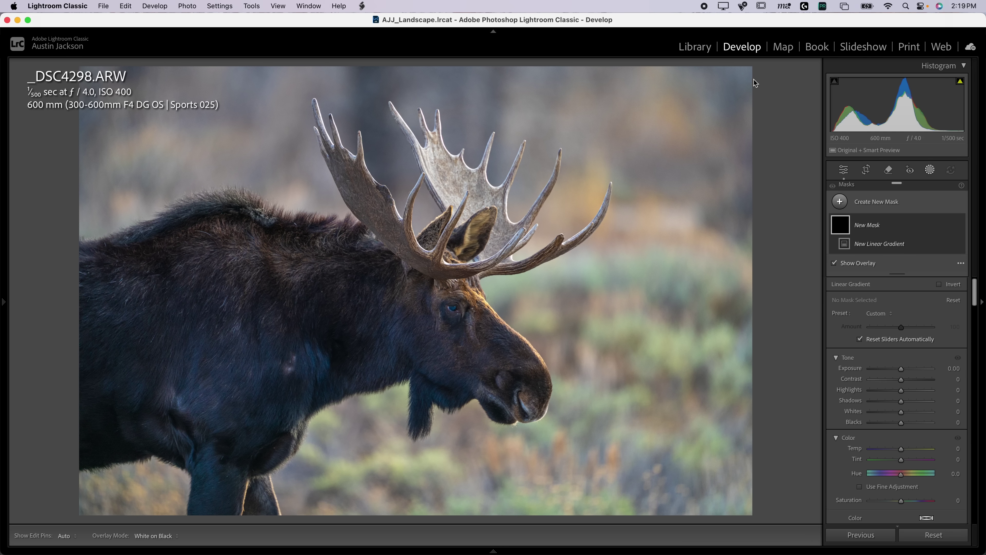
Try a linear gradient over the moose's head at Exposure 1.23, compare it, then delete Mask 1.
{"action": "left_click_drag", "start_coordinate": [699, 139], "coordinate": [376, 470]}
{"action": "left_click_drag", "start_coordinate": [901, 382], "coordinate": [912, 384]}
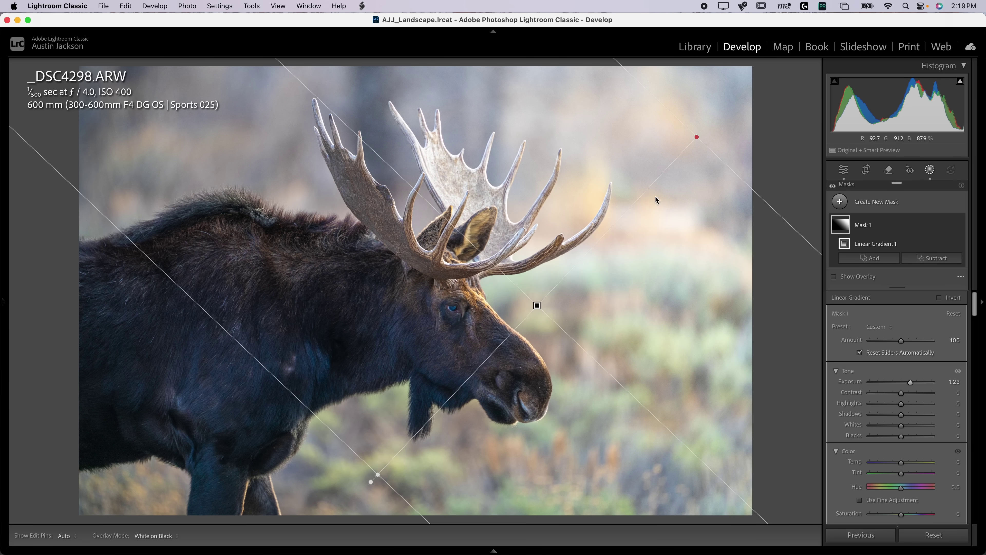
{"action": "left_click_drag", "start_coordinate": [546, 305], "coordinate": [525, 326]}
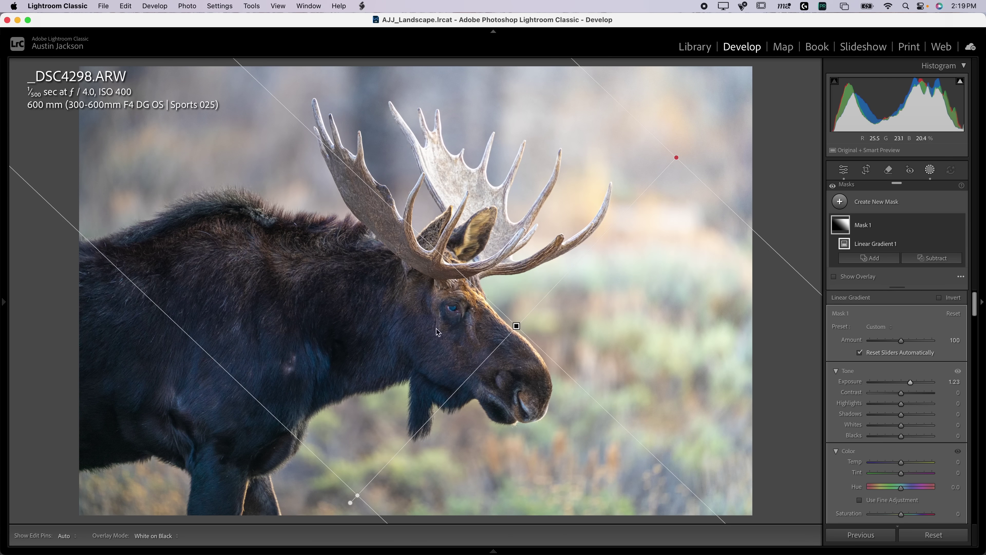
{"action": "left_click", "coordinate": [960, 225]}
{"action": "left_click", "coordinate": [960, 225]}
{"action": "left_click", "coordinate": [950, 227]}
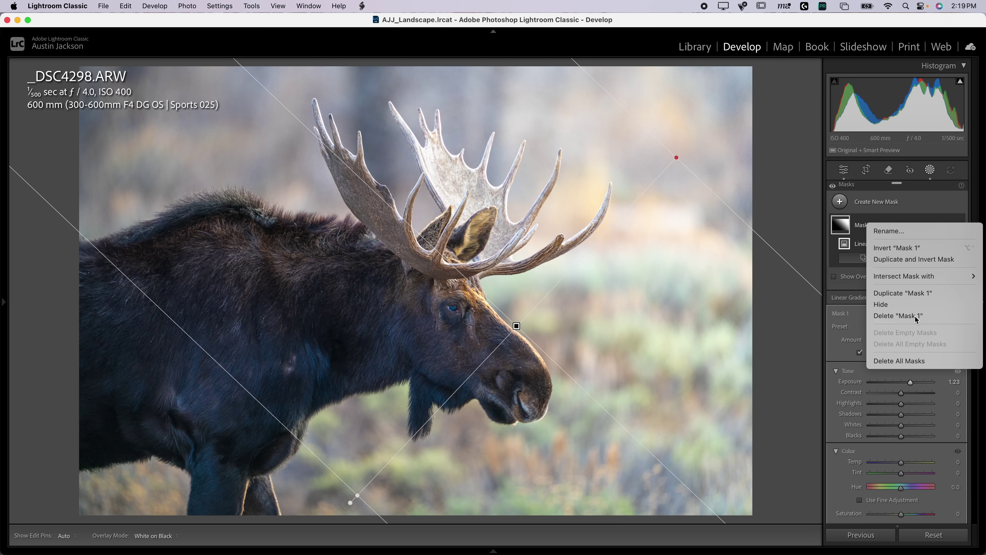
{"action": "left_click", "coordinate": [899, 316]}
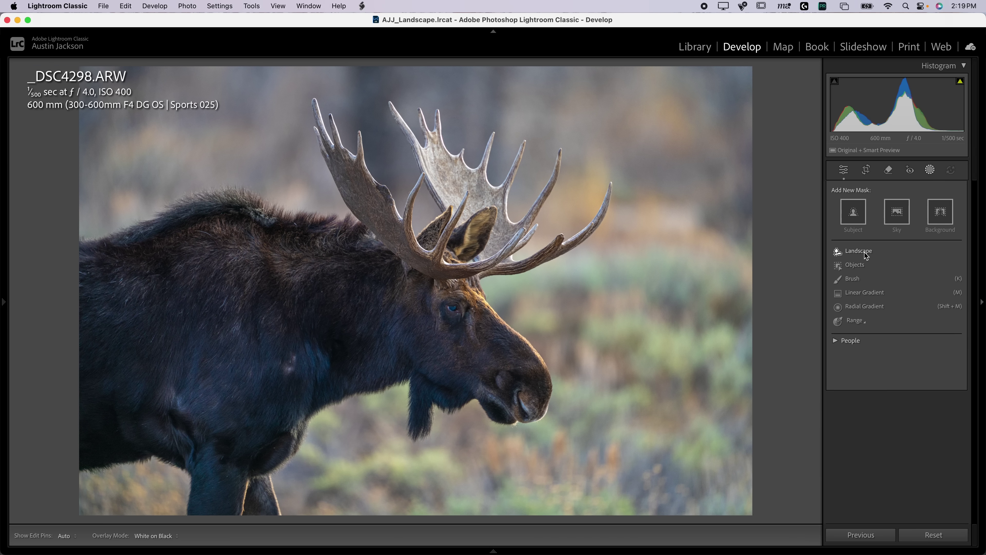
Create a Select Subject mask of the moose, invert it to the background, and undo a test exposure.
{"action": "left_click", "coordinate": [853, 212]}
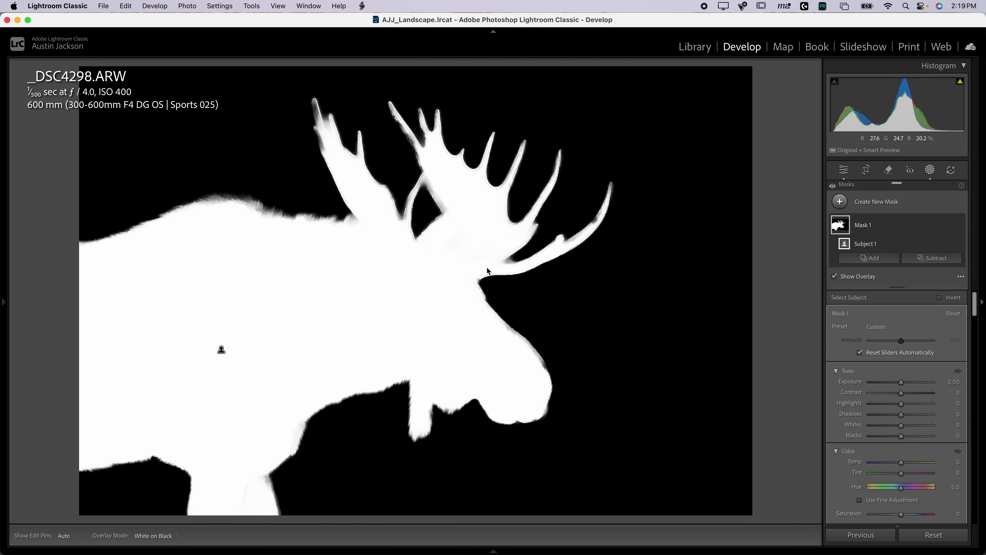
{"action": "left_click", "coordinate": [949, 244]}
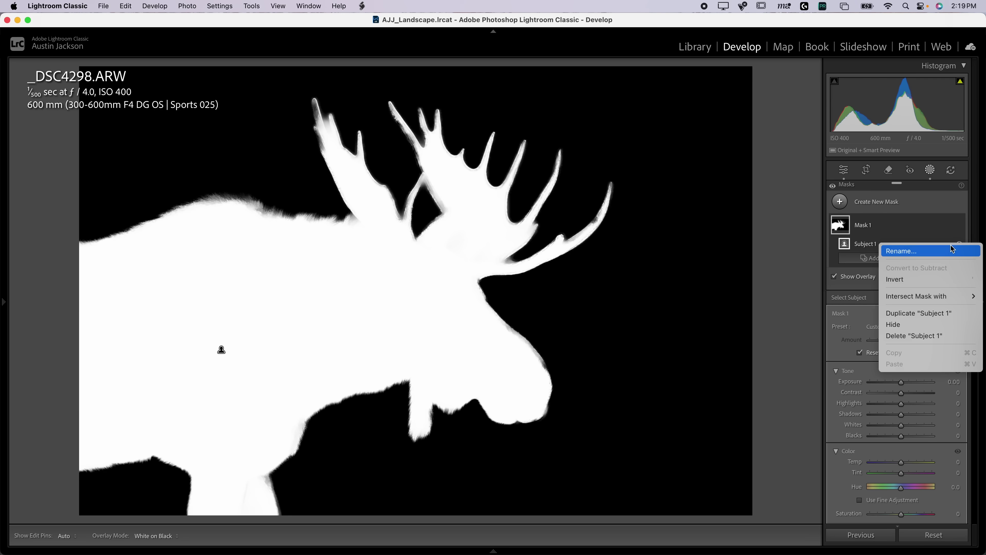
{"action": "left_click", "coordinate": [925, 280]}
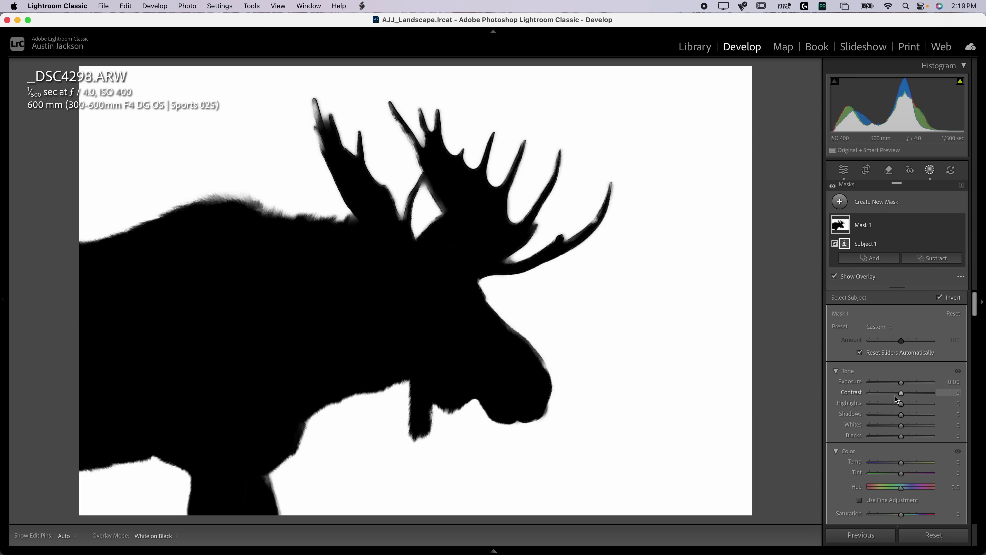
{"action": "left_click_drag", "start_coordinate": [901, 382], "coordinate": [928, 379]}
{"action": "key", "text": "super+z"}
Bring up the Intersect Mask with choices for the inverted Subject 1 mask.
{"action": "left_click", "coordinate": [951, 244]}
{"action": "mouse_move", "coordinate": [934, 295]}
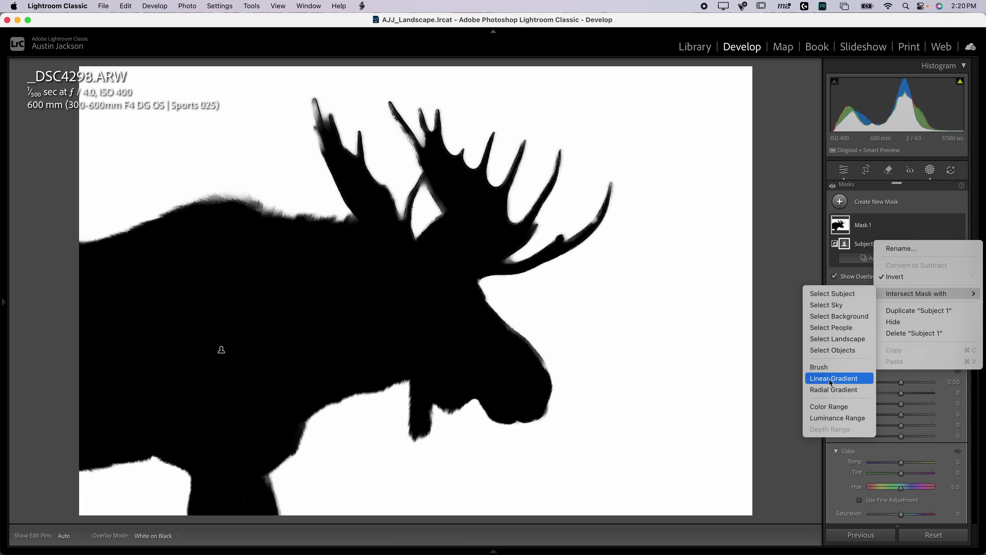
Intersect the background mask with a large tilted radial gradient behind the antlers and raise its exposure.
{"action": "left_click", "coordinate": [834, 390]}
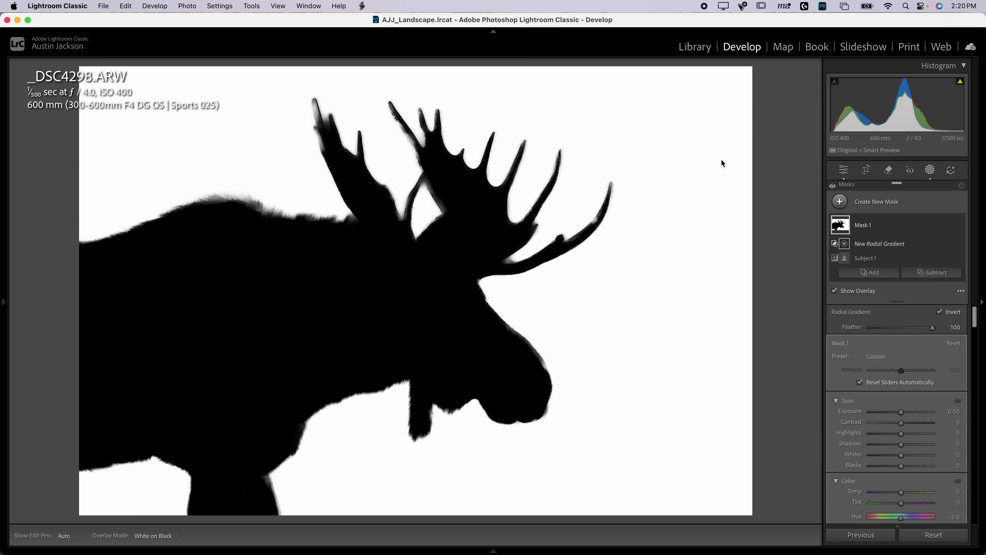
{"action": "left_click_drag", "start_coordinate": [659, 138], "coordinate": [842, 223]}
{"action": "left_click_drag", "start_coordinate": [666, 148], "coordinate": [653, 158]}
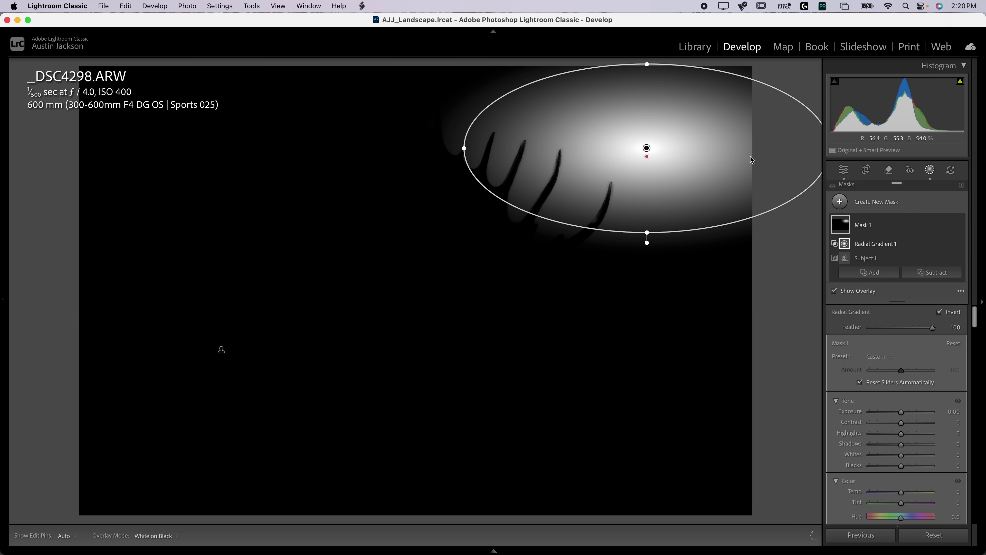
{"action": "key", "text": "super+minus"}
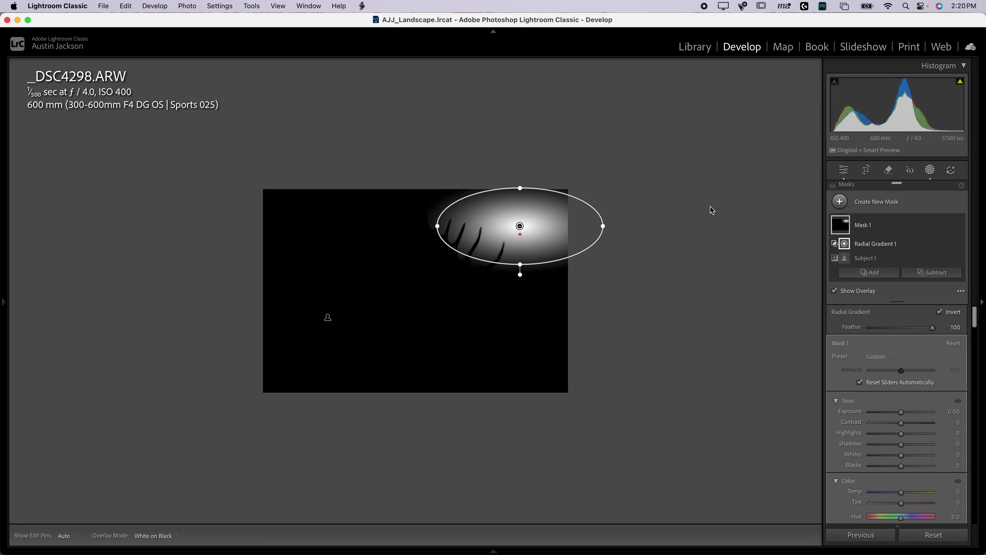
{"action": "left_click_drag", "start_coordinate": [613, 228], "coordinate": [637, 148]}
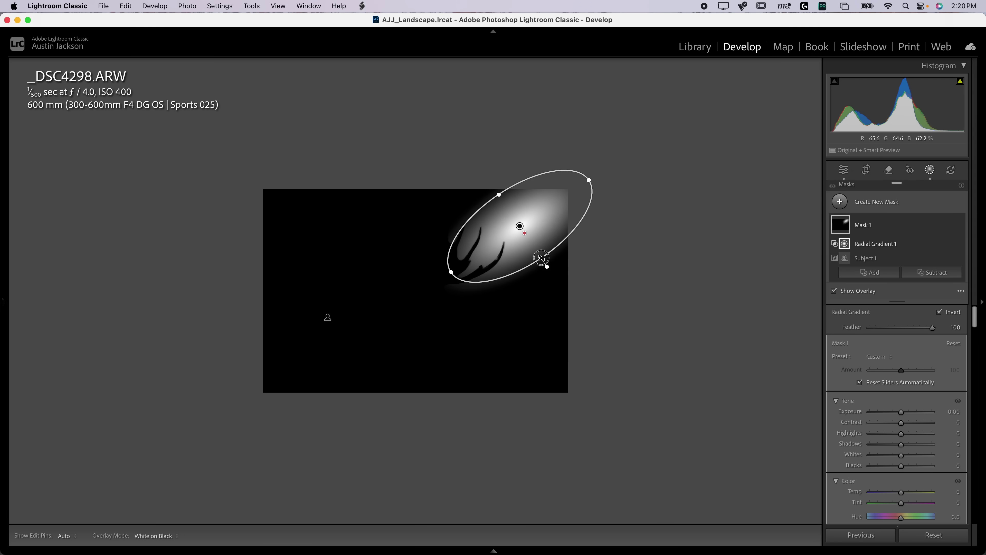
{"action": "left_click_drag", "start_coordinate": [542, 258], "coordinate": [564, 292]}
{"action": "left_click_drag", "start_coordinate": [591, 179], "coordinate": [646, 142]}
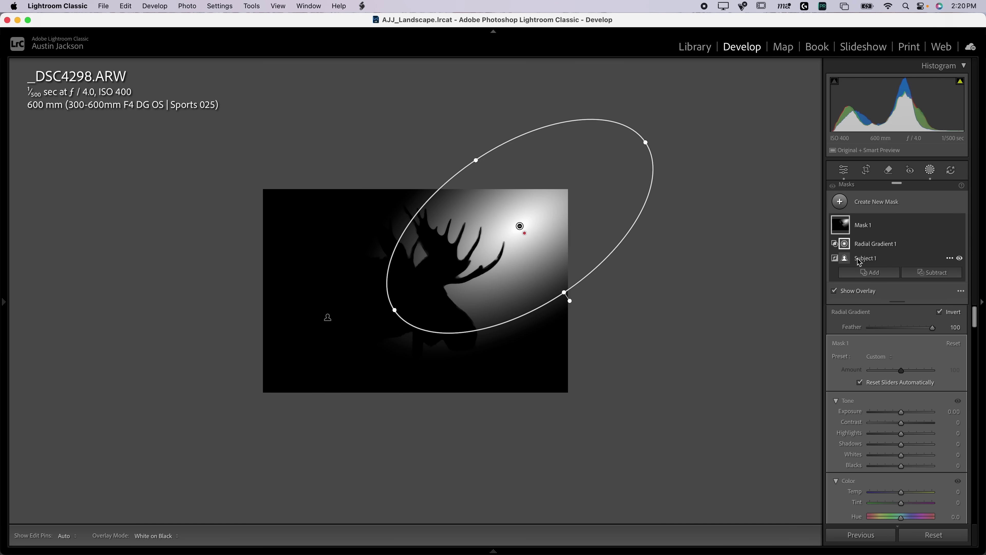
{"action": "left_click_drag", "start_coordinate": [520, 226], "coordinate": [524, 228]}
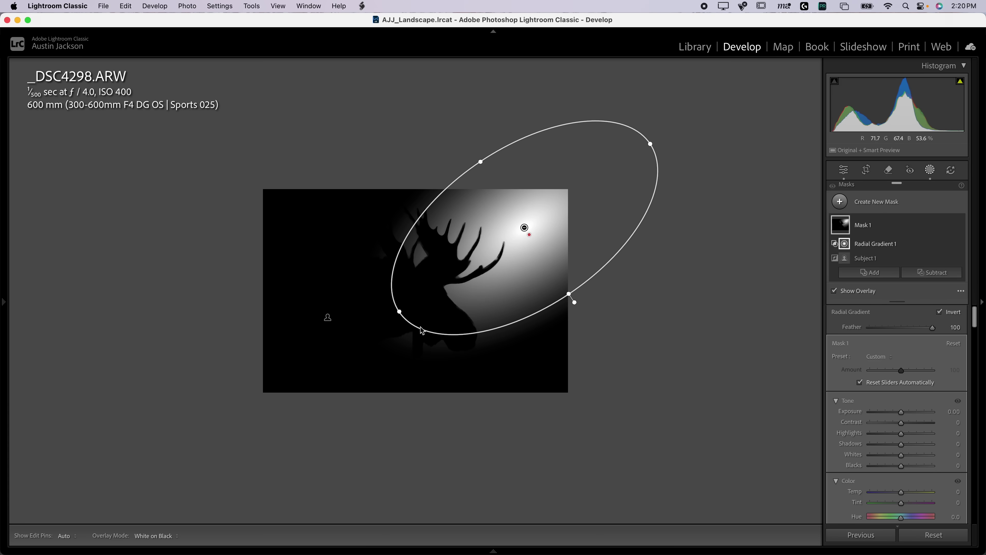
{"action": "left_click_drag", "start_coordinate": [399, 312], "coordinate": [363, 334]}
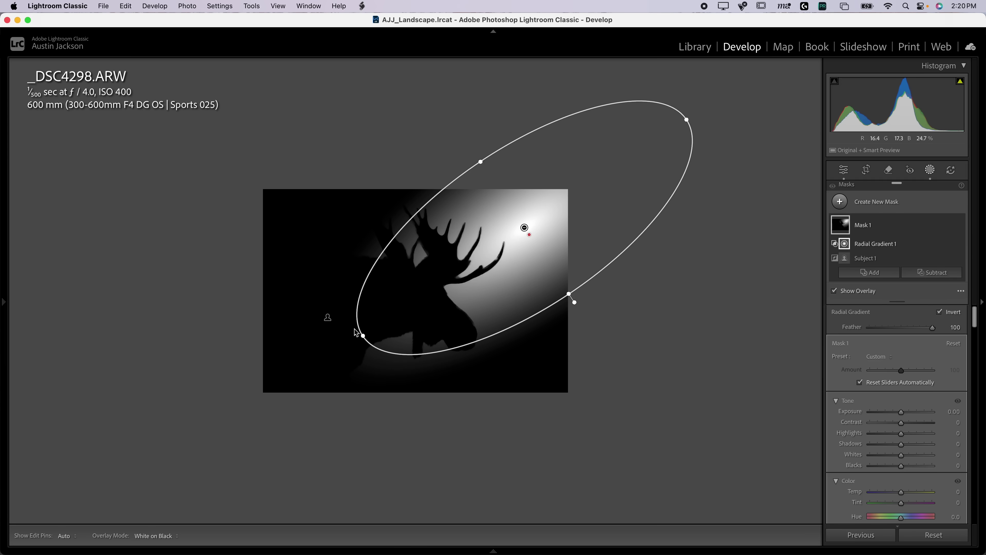
{"action": "left_click_drag", "start_coordinate": [570, 297], "coordinate": [603, 344]}
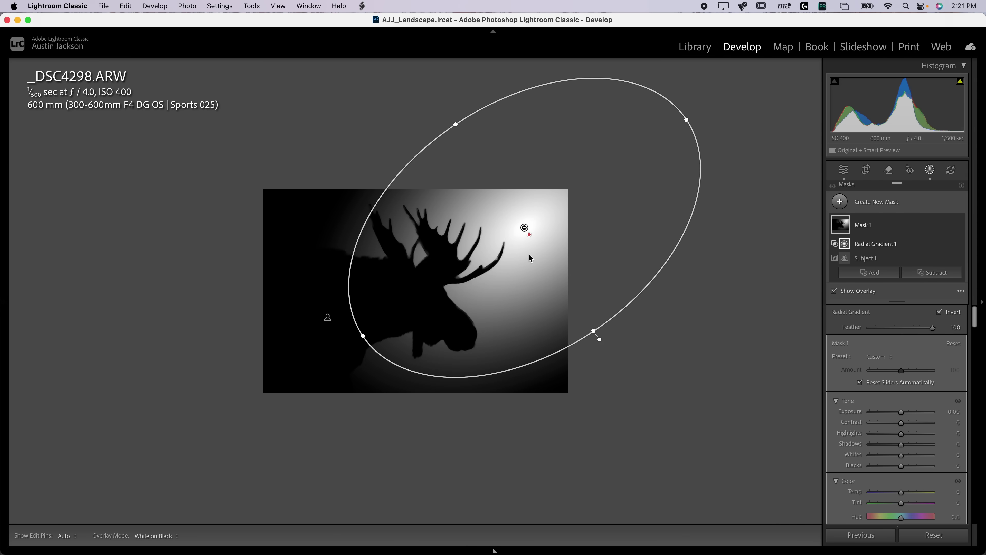
{"action": "left_click_drag", "start_coordinate": [902, 412], "coordinate": [912, 411]}
Set Mask 1's adjustments to Exposure 1.07, Whites 21 and Temp 11.
{"action": "scroll", "coordinate": [905, 396], "scroll_direction": "down", "scroll_amount": 4}
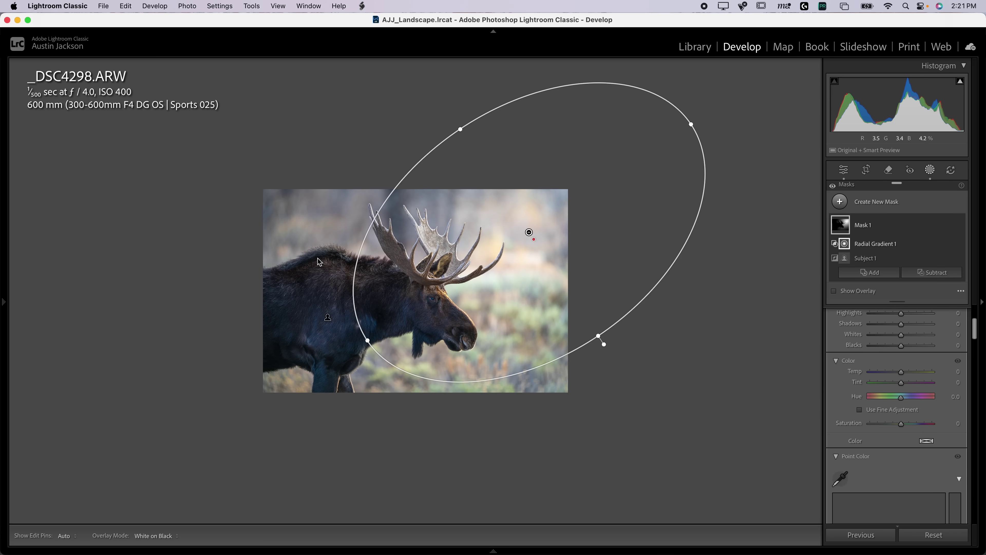
{"action": "key", "text": "super+equal"}
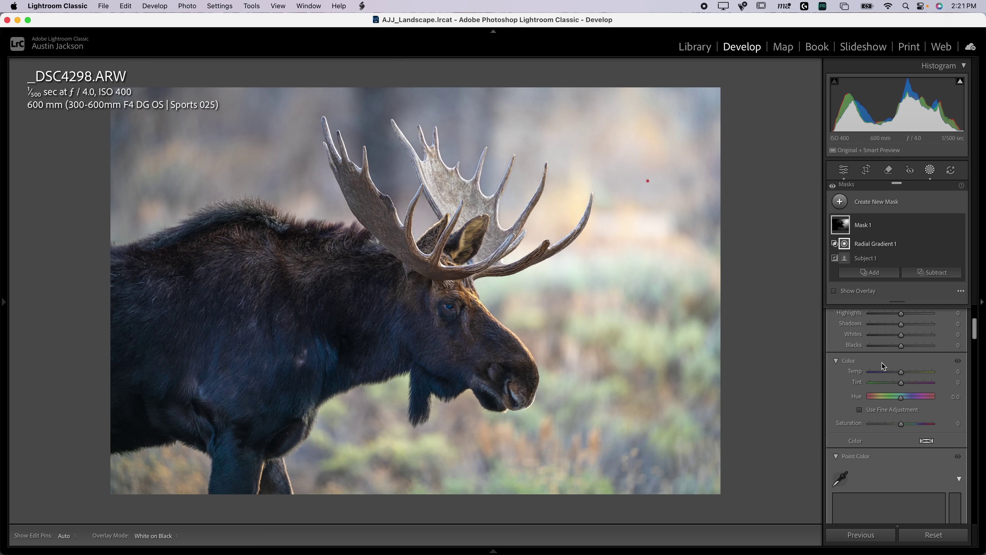
{"action": "left_click_drag", "start_coordinate": [907, 375], "coordinate": [905, 376]}
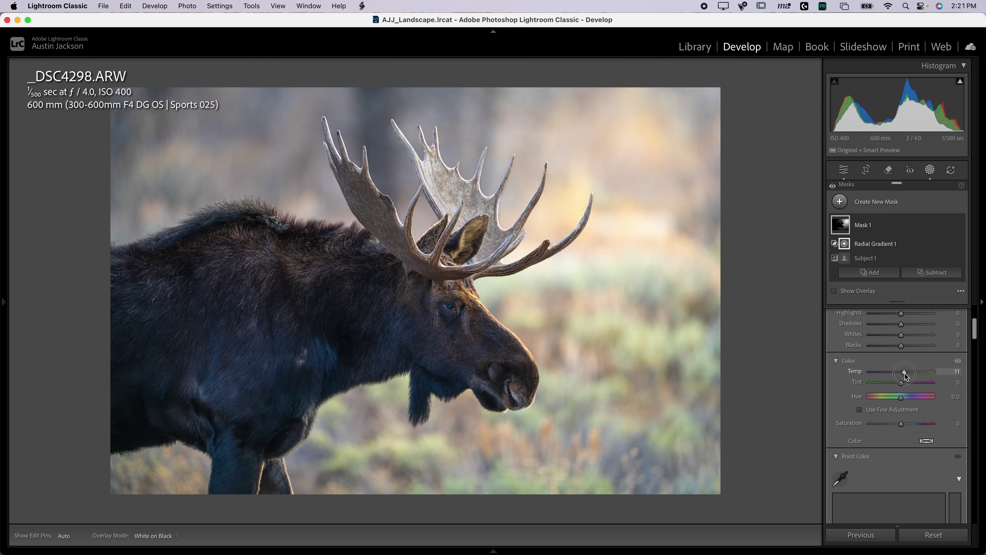
{"action": "scroll", "coordinate": [905, 375], "scroll_direction": "down", "scroll_amount": 10}
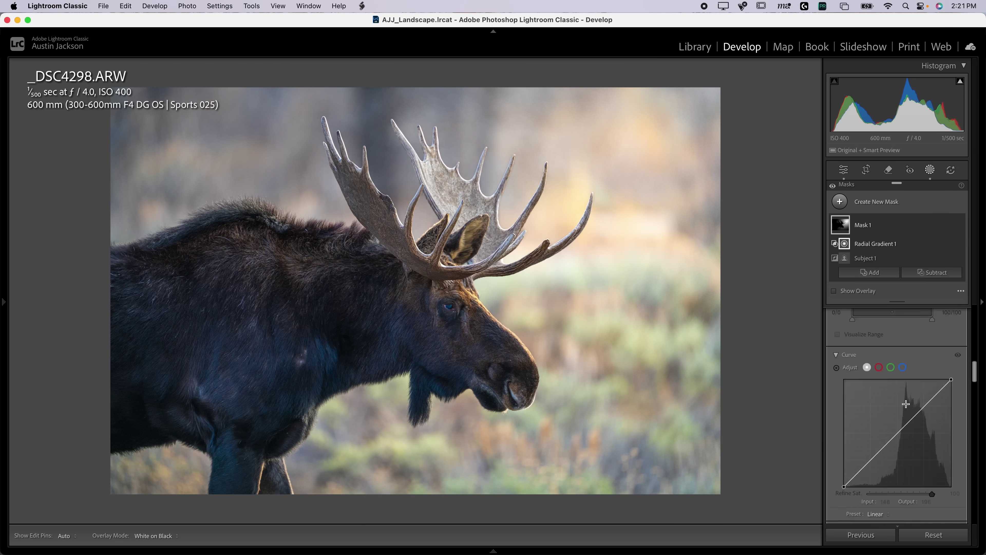
{"action": "scroll", "coordinate": [905, 412], "scroll_direction": "down", "scroll_amount": 5}
{"action": "left_click_drag", "start_coordinate": [902, 430], "coordinate": [898, 430]}
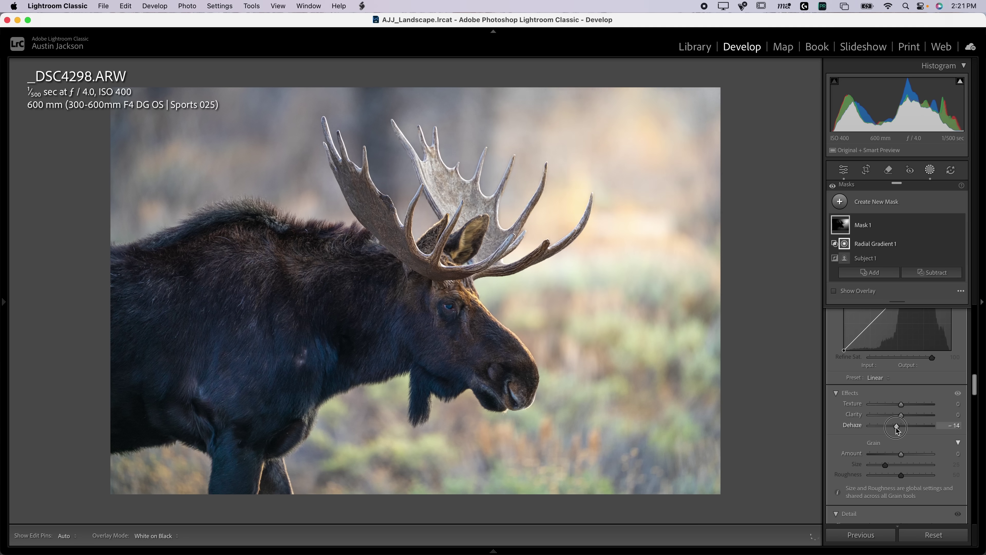
{"action": "scroll", "coordinate": [905, 426], "scroll_direction": "up", "scroll_amount": 15}
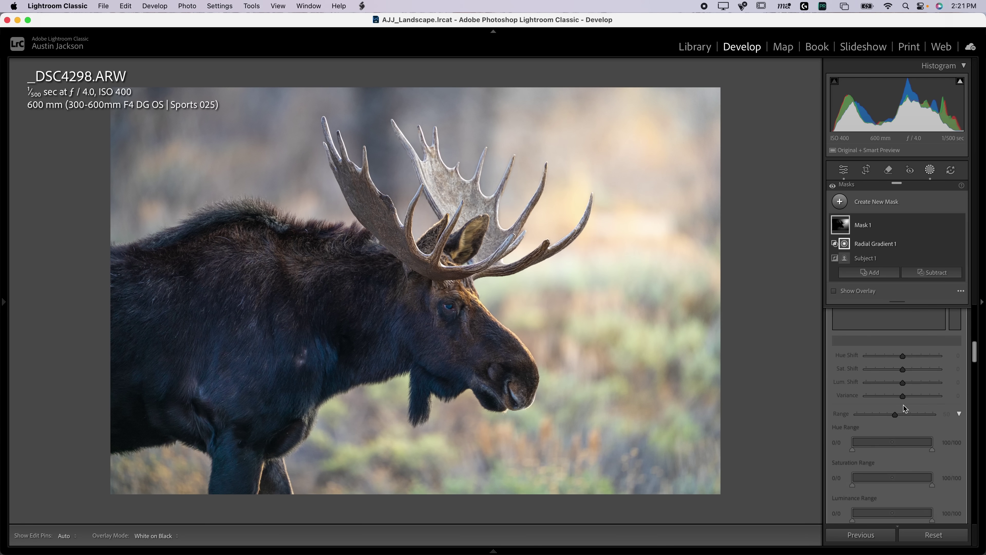
{"action": "left_click_drag", "start_coordinate": [915, 427], "coordinate": [908, 424]}
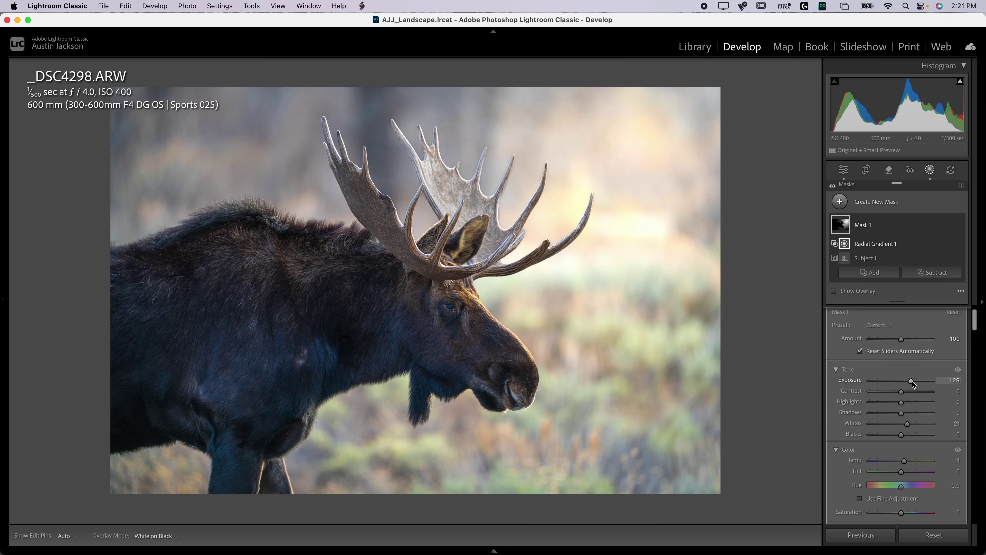
{"action": "left_click_drag", "start_coordinate": [911, 381], "coordinate": [911, 383]}
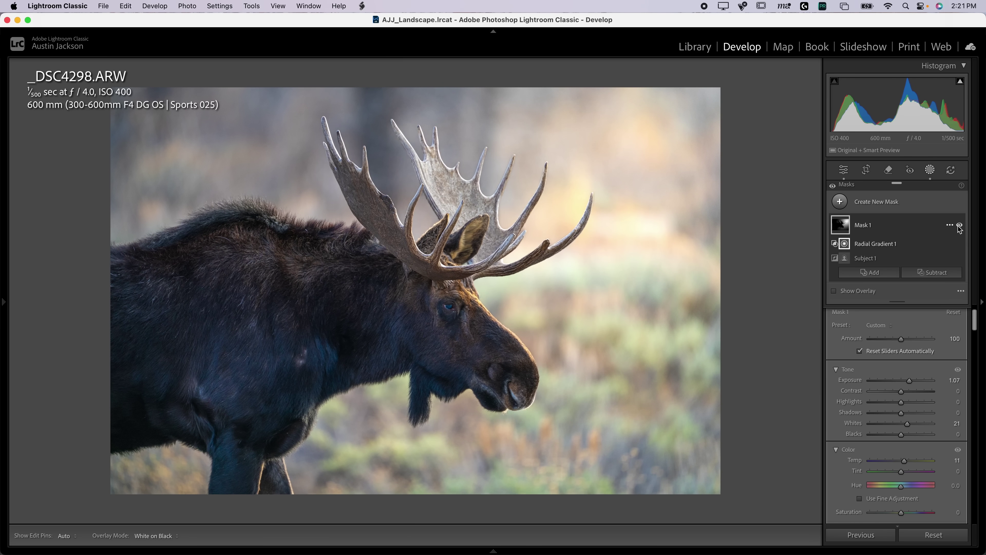
Toggle Mask 1's effect off and on twice to compare before and after.
{"action": "left_click", "coordinate": [960, 227]}
{"action": "left_click", "coordinate": [960, 227]}
{"action": "left_click", "coordinate": [960, 227]}
{"action": "left_click", "coordinate": [960, 227]}
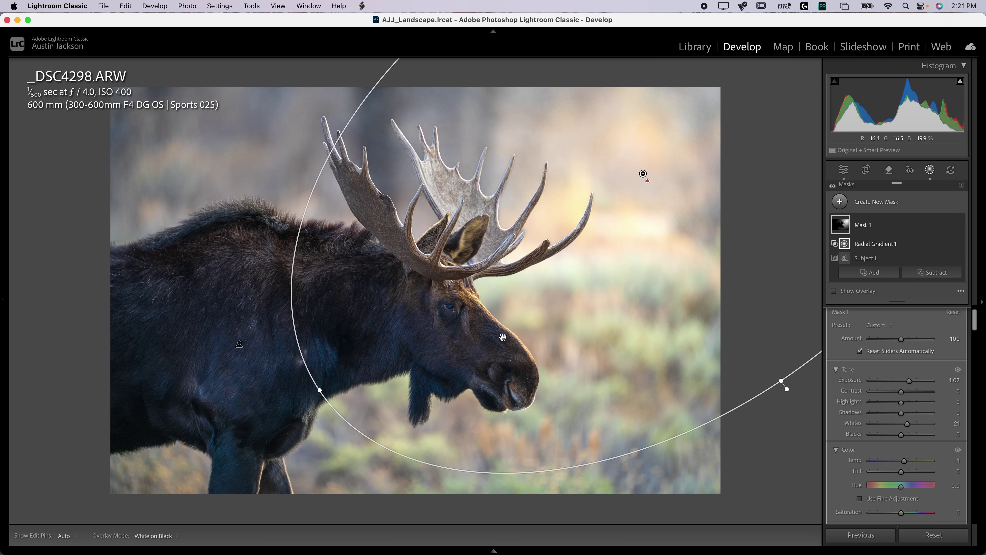
Create a second subject mask intersected with a radial gradient shaped over the moose's muzzle.
{"action": "left_click", "coordinate": [890, 205]}
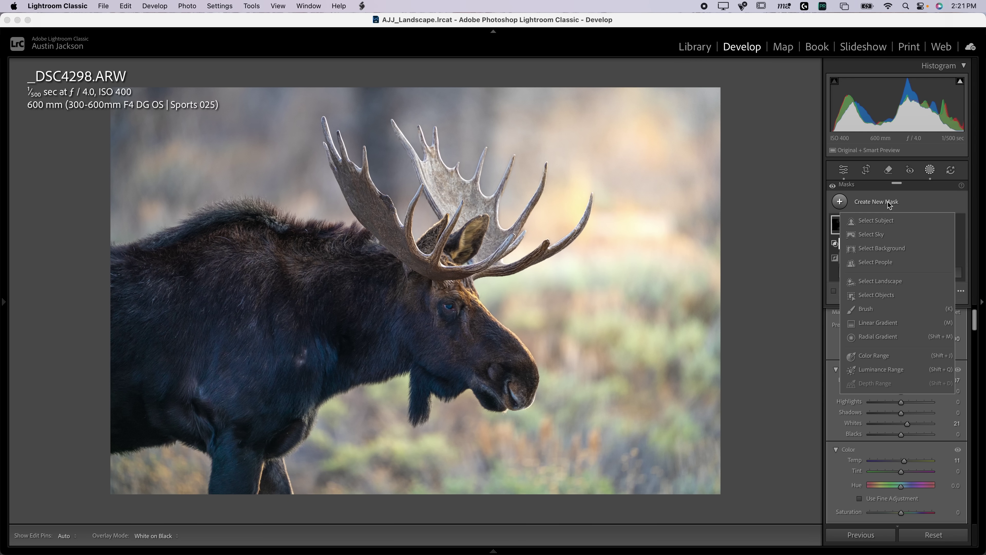
{"action": "left_click", "coordinate": [879, 223]}
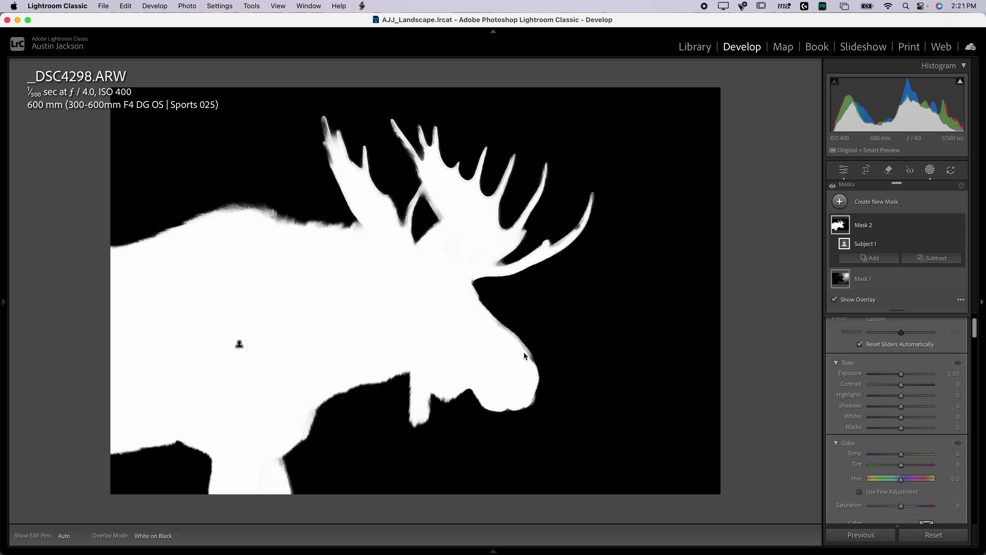
{"action": "left_click", "coordinate": [951, 244]}
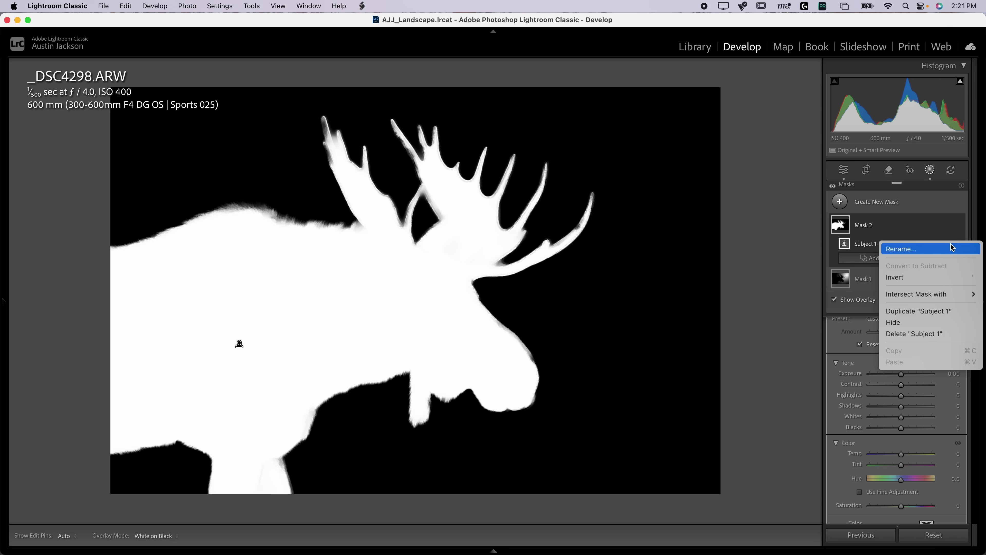
{"action": "mouse_move", "coordinate": [930, 297]}
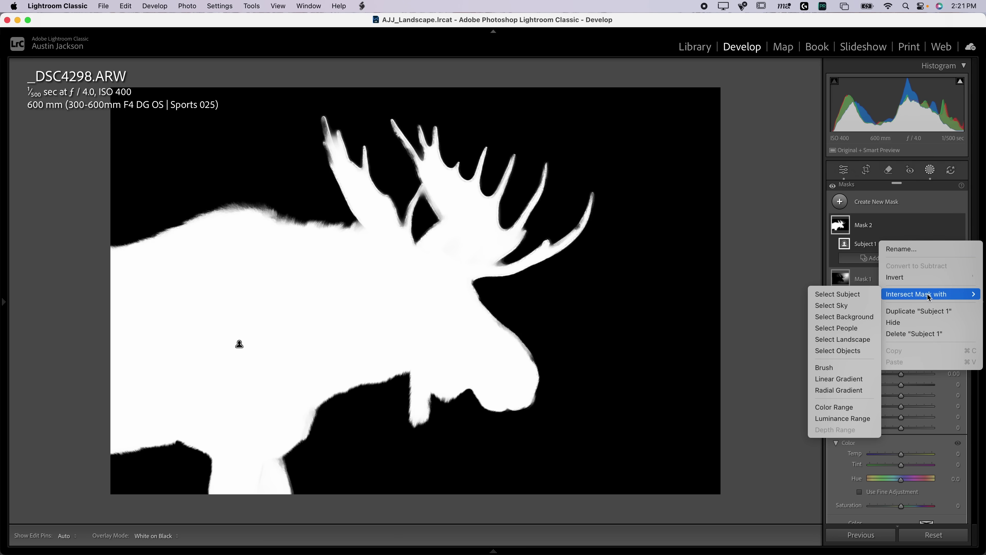
{"action": "left_click", "coordinate": [841, 391]}
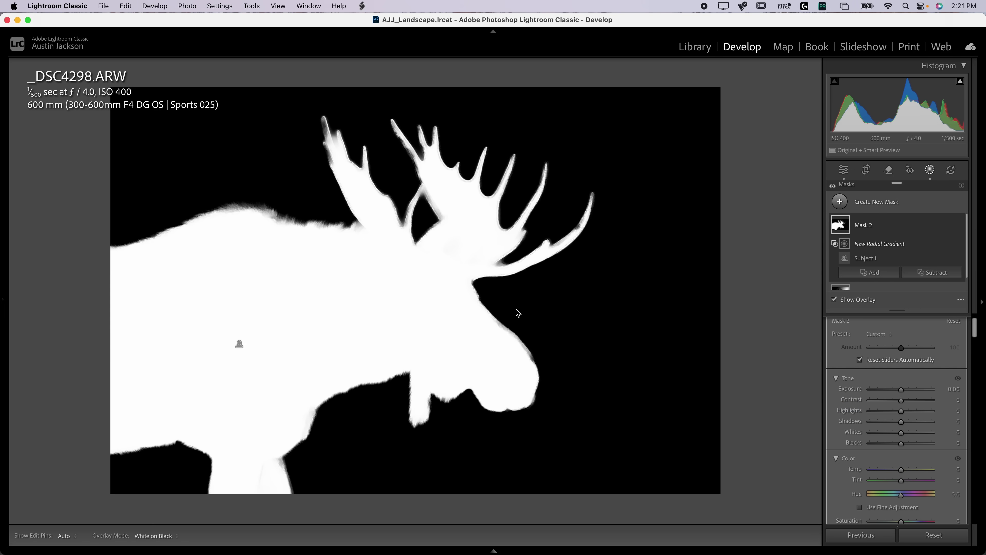
{"action": "left_click_drag", "start_coordinate": [476, 338], "coordinate": [623, 370]}
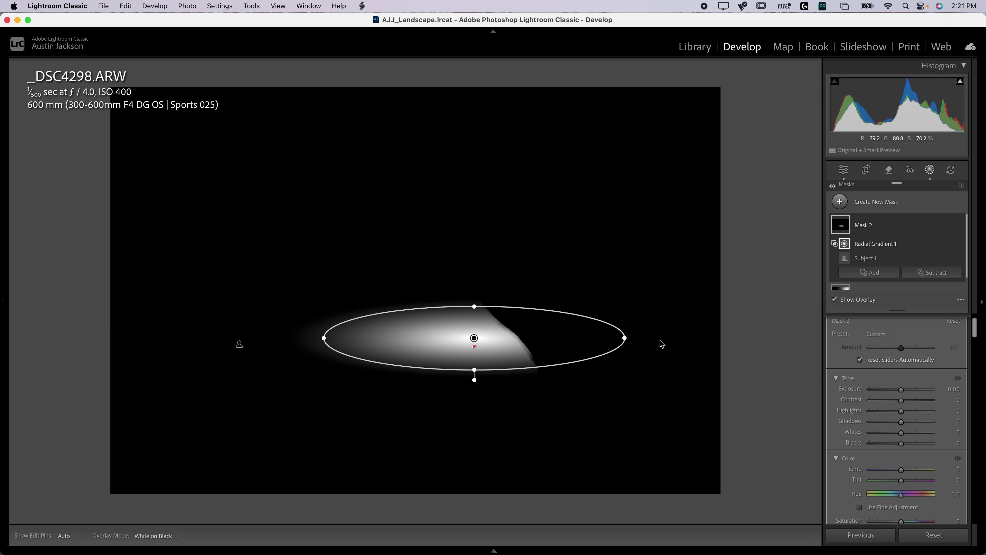
{"action": "left_click_drag", "start_coordinate": [633, 337], "coordinate": [566, 442]}
{"action": "left_click_drag", "start_coordinate": [474, 338], "coordinate": [532, 351]}
{"action": "left_click_drag", "start_coordinate": [634, 467], "coordinate": [610, 418]}
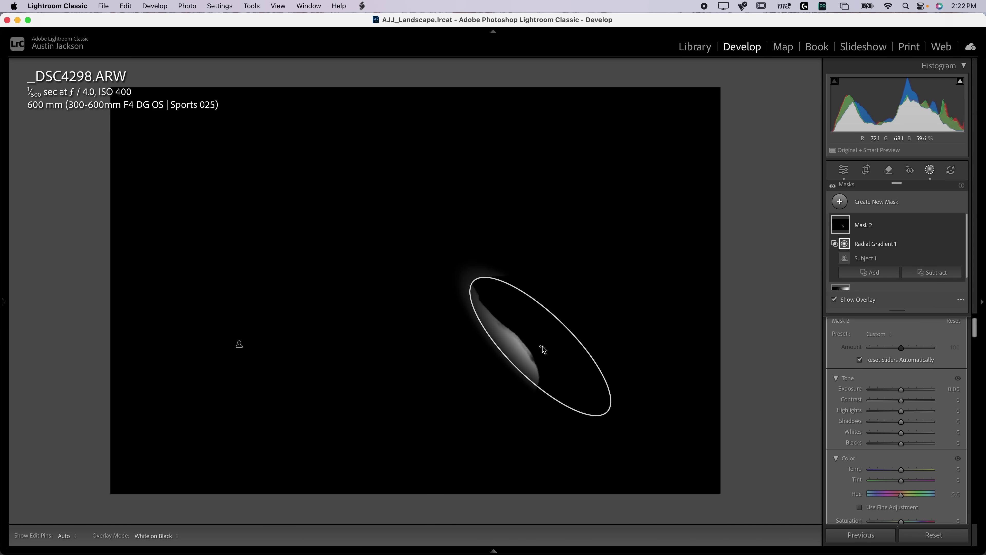
Brighten the muzzle area to Exposure 1.54 and Whites 61, then compare with mask effects toggled.
{"action": "key", "text": "o"}
{"action": "left_click_drag", "start_coordinate": [901, 392], "coordinate": [913, 393]}
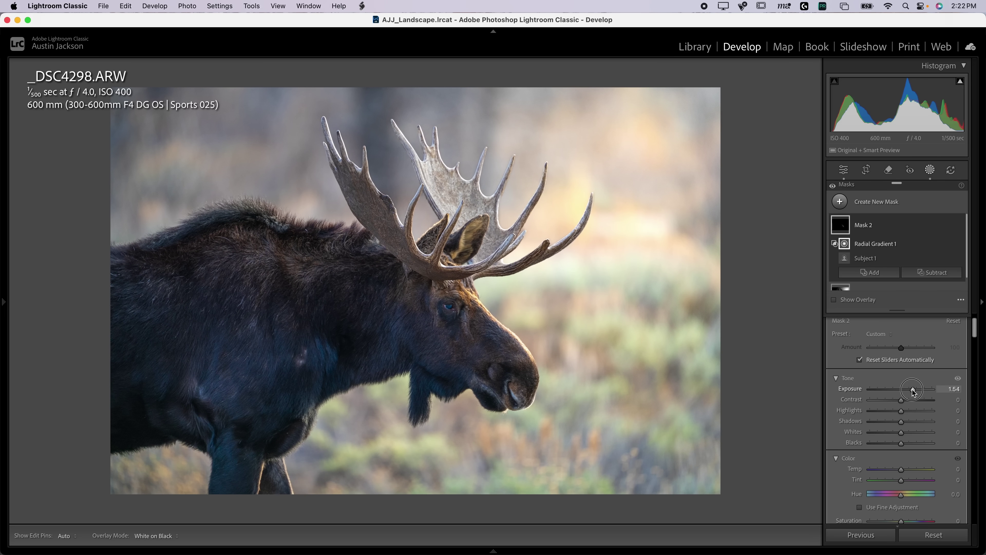
{"action": "left_click_drag", "start_coordinate": [901, 433], "coordinate": [920, 433]}
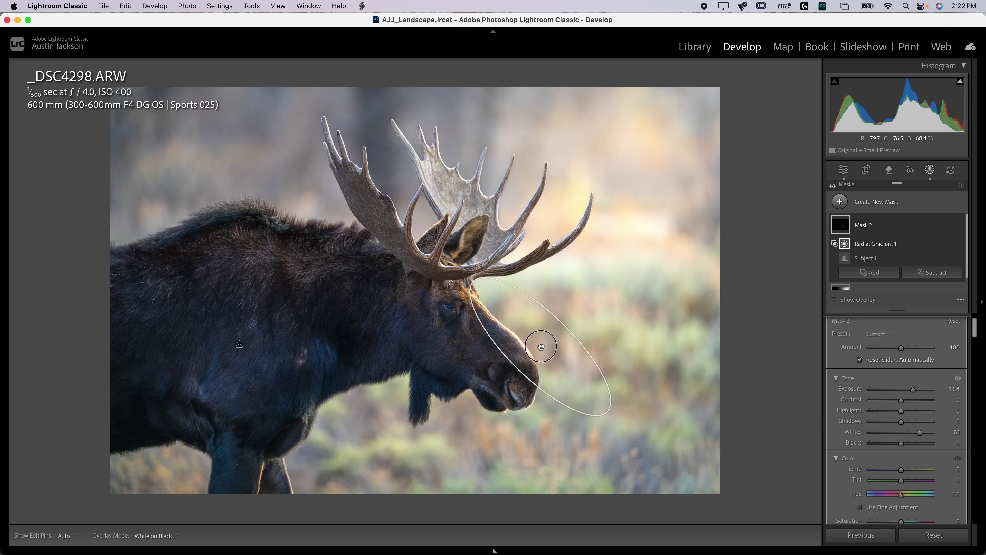
{"action": "mouse_move", "coordinate": [540, 347]}
{"action": "left_mouse_down"}
{"action": "mouse_move", "coordinate": [520, 358]}
{"action": "mouse_move", "coordinate": [528, 346]}
{"action": "left_mouse_up"}
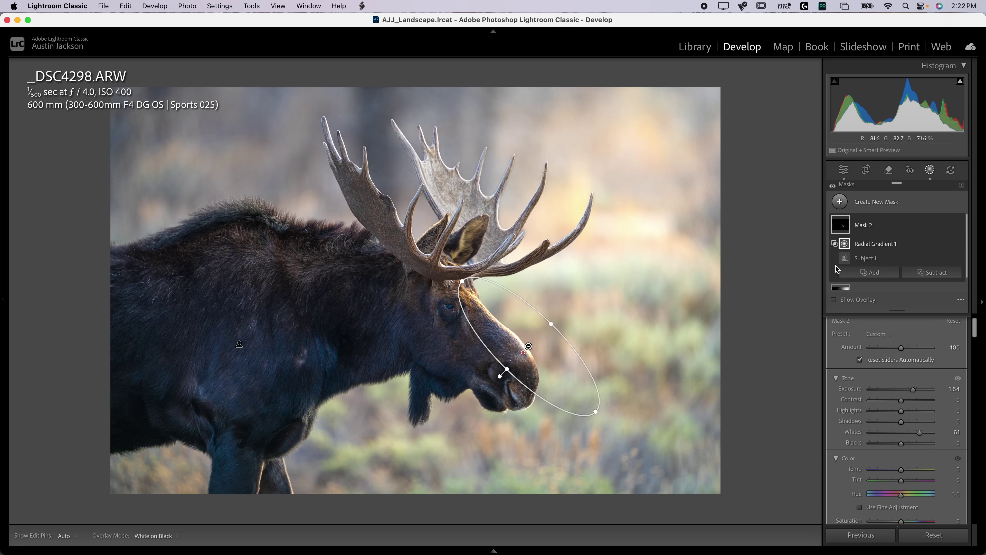
{"action": "left_click", "coordinate": [833, 186]}
{"action": "left_click", "coordinate": [832, 186]}
{"action": "left_click", "coordinate": [832, 187]}
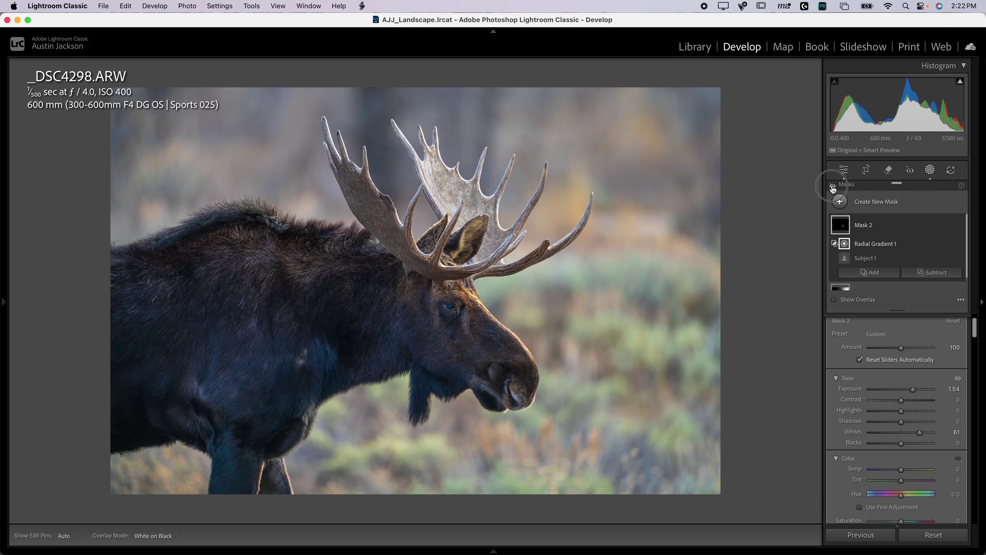
{"action": "left_click", "coordinate": [833, 186]}
{"action": "mouse_move", "coordinate": [275, 552]}
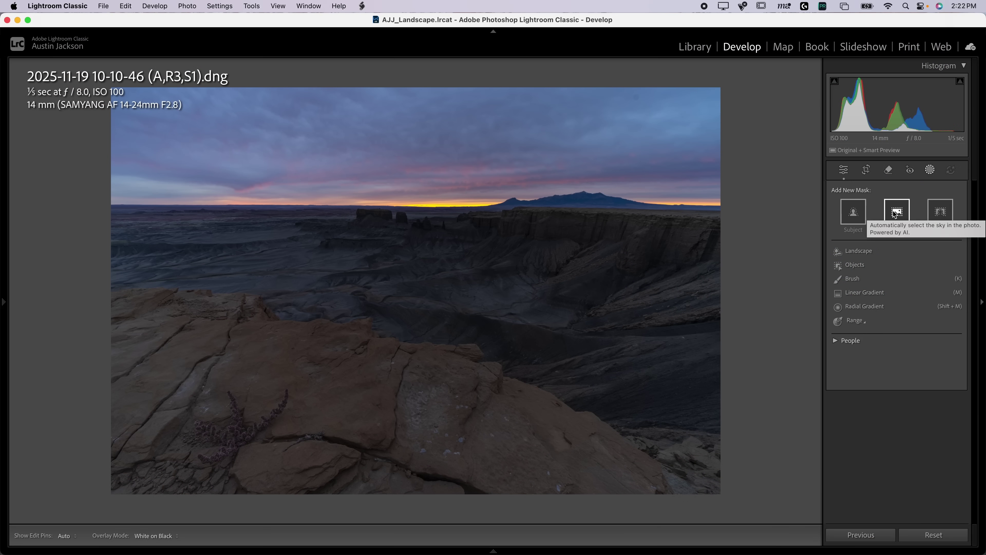
Create a Landscape mask of the Mountains and invert it to cover the sky.
{"action": "left_click", "coordinate": [863, 254]}
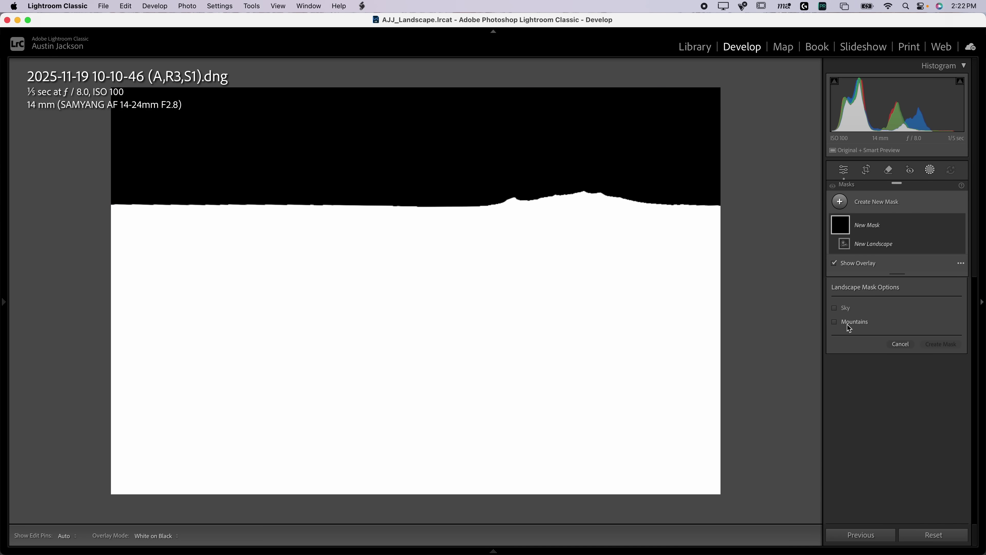
{"action": "left_click", "coordinate": [848, 322]}
{"action": "left_click", "coordinate": [941, 345]}
{"action": "right_click", "coordinate": [949, 244]}
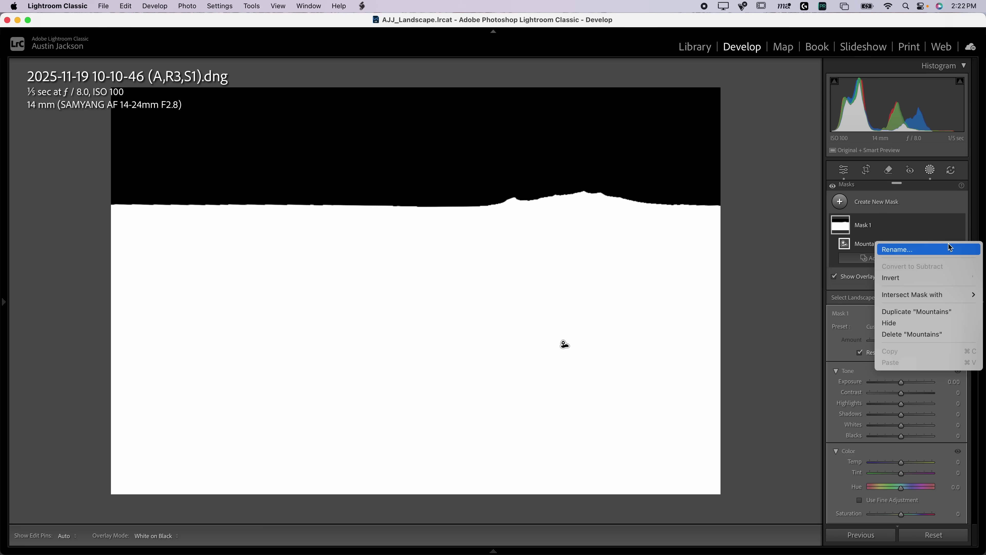
{"action": "left_click", "coordinate": [927, 277]}
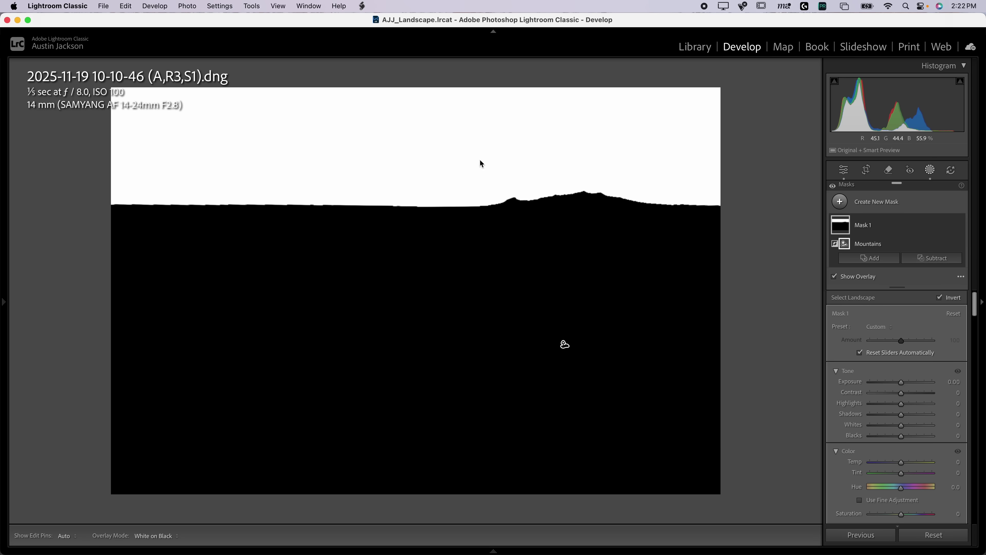
Warm the sky to Temp 29, undoing the trial Highlights change.
{"action": "scroll", "coordinate": [835, 402], "scroll_direction": "down", "scroll_amount": 3}
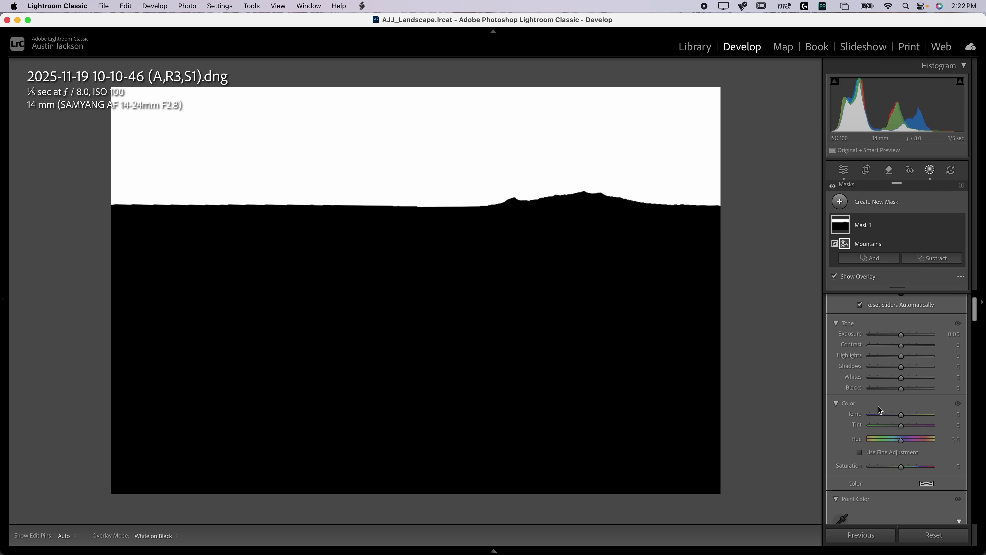
{"action": "left_click_drag", "start_coordinate": [902, 415], "coordinate": [912, 429]}
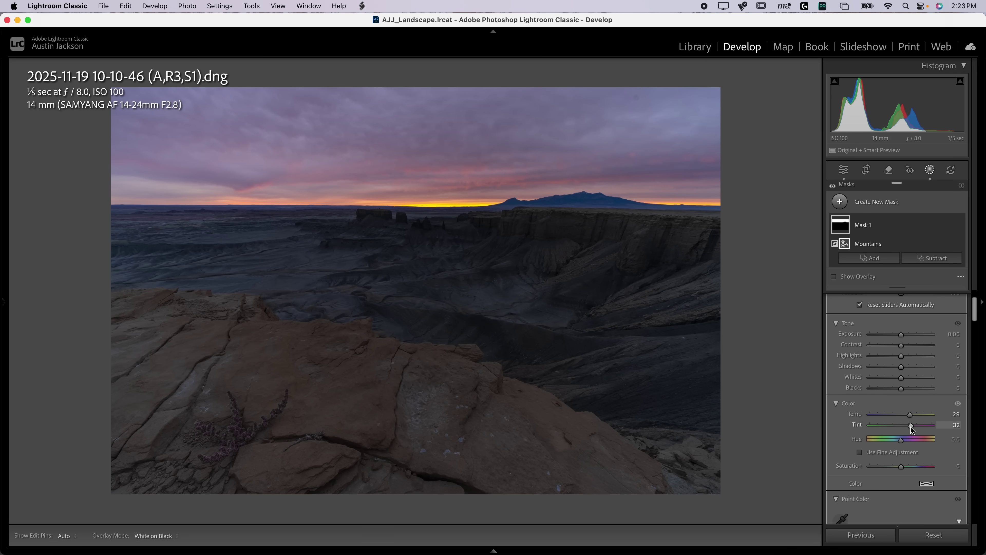
{"action": "left_click_drag", "start_coordinate": [912, 356], "coordinate": [913, 356]}
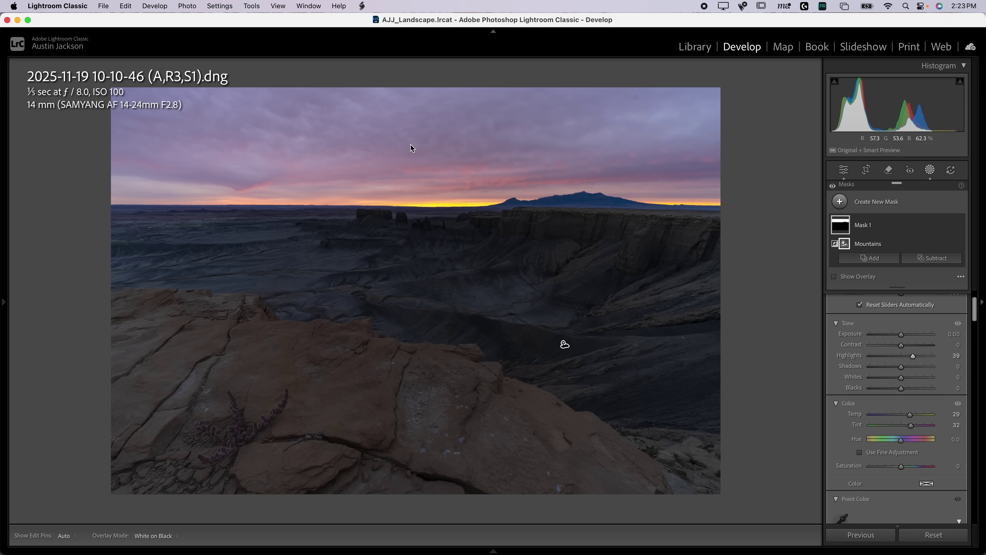
{"action": "key", "text": "super+z"}
{"action": "key", "text": "super+z"}
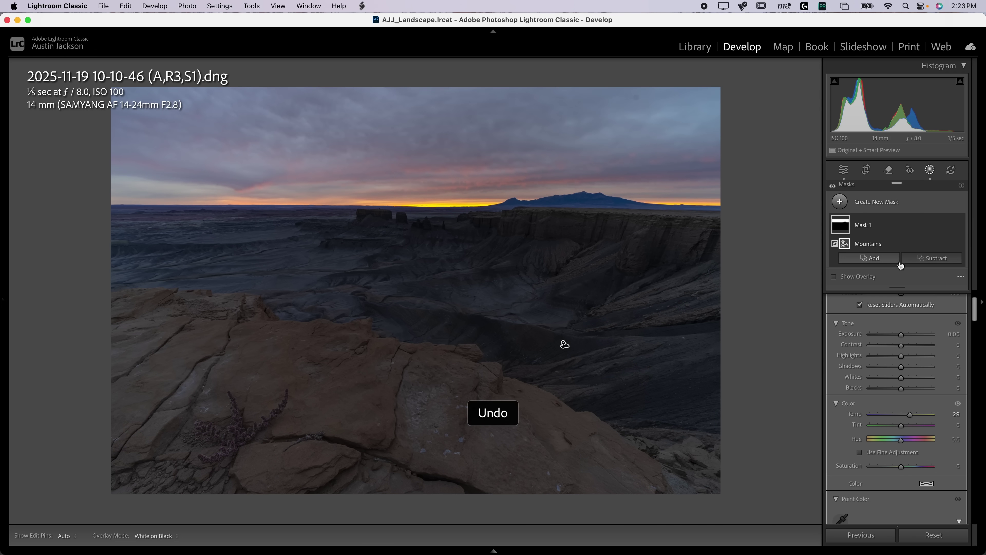
Reset the sky temperature to 0 and intersect the Mountains mask with a radial gradient.
{"action": "double_click", "coordinate": [910, 415]}
{"action": "key", "text": "o"}
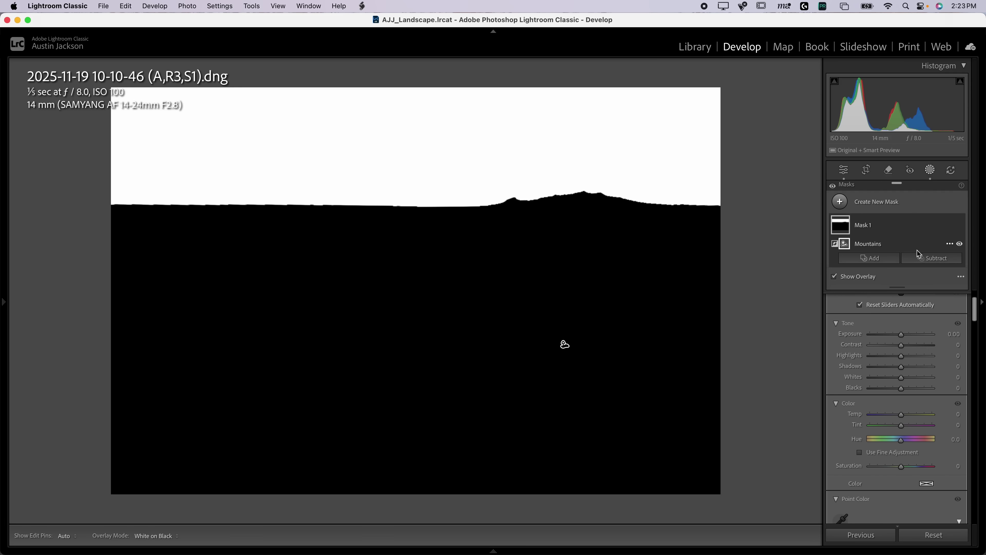
{"action": "left_click", "coordinate": [952, 245]}
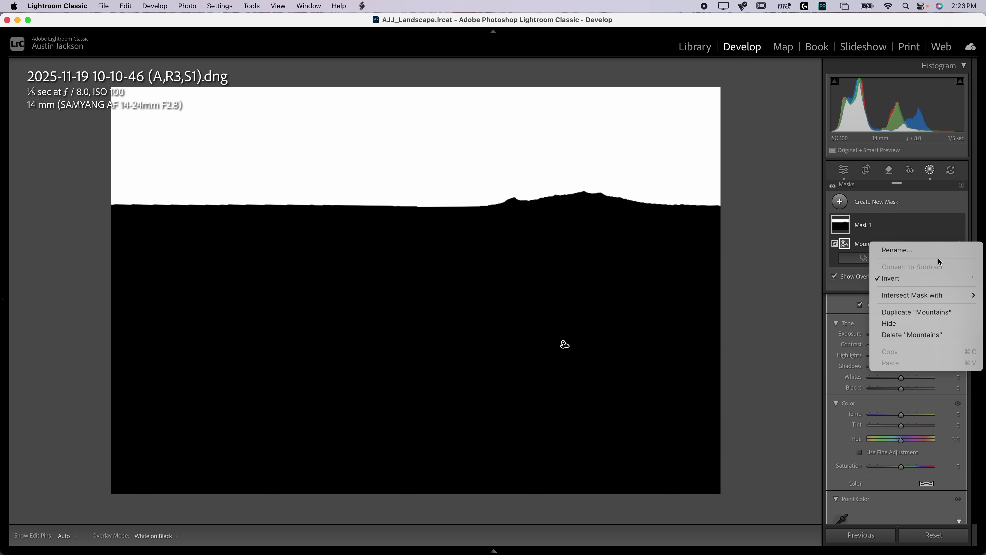
{"action": "mouse_move", "coordinate": [927, 296]}
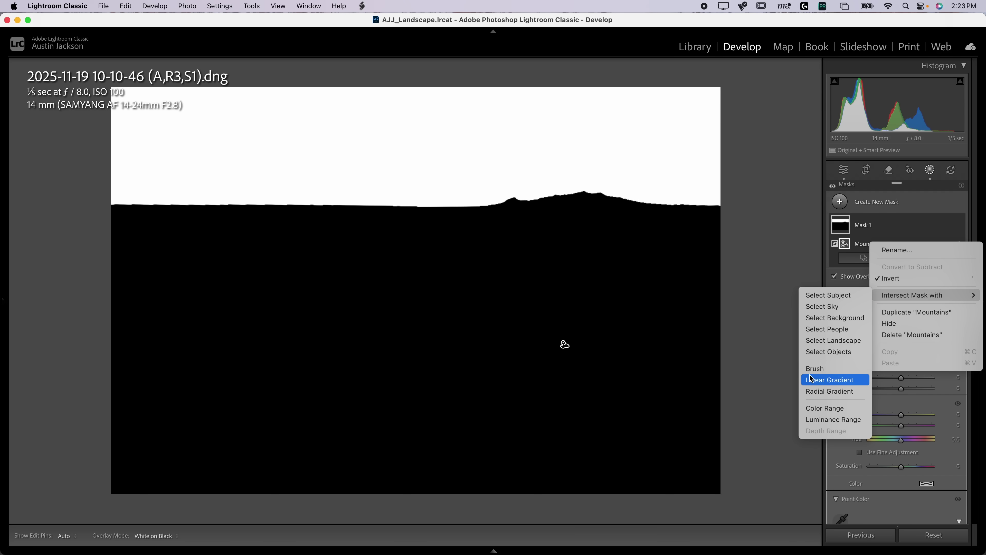
{"action": "left_click", "coordinate": [823, 388]}
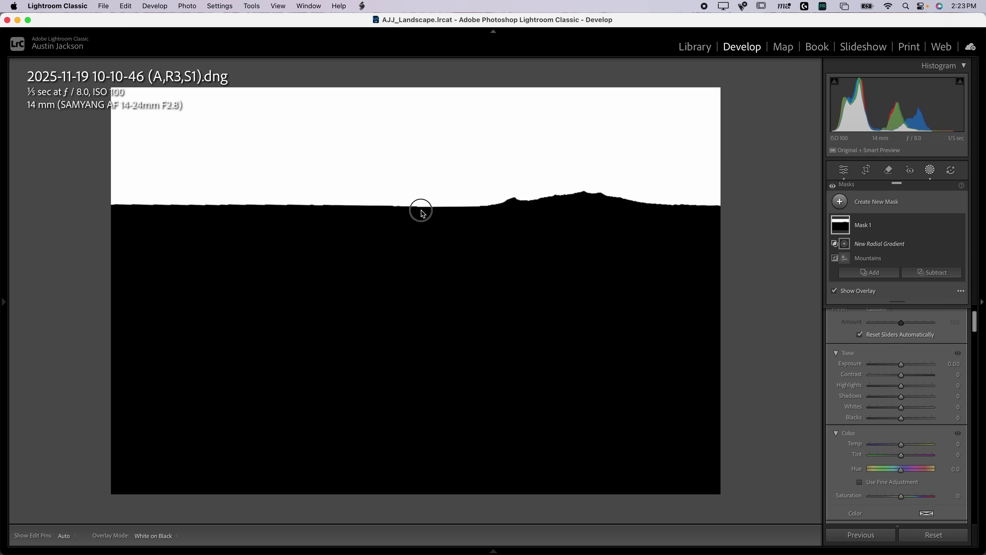
Place the radial gradient around the horizon glow with Feather 100 and hide the overlay.
{"action": "left_click_drag", "start_coordinate": [418, 211], "coordinate": [700, 165]}
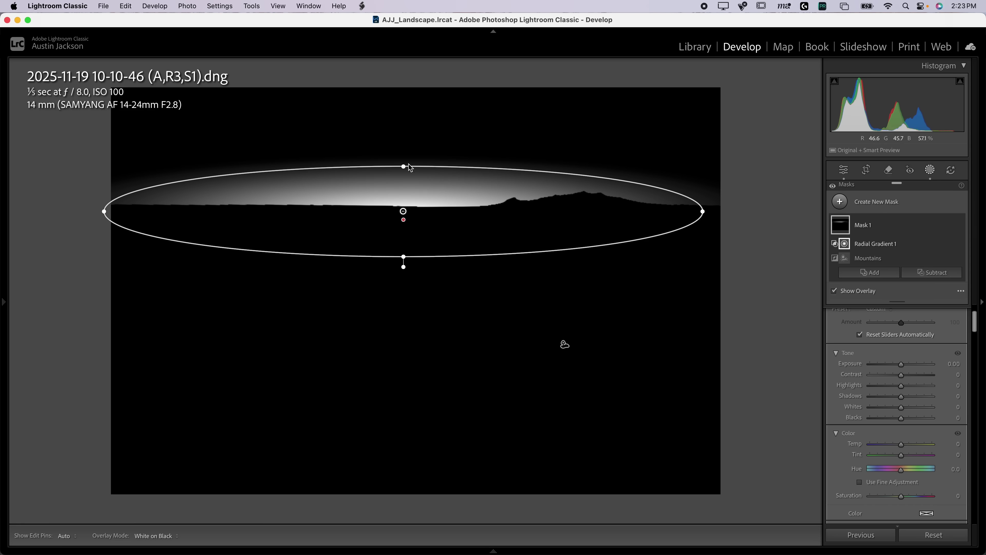
{"action": "left_click_drag", "start_coordinate": [406, 158], "coordinate": [407, 137]}
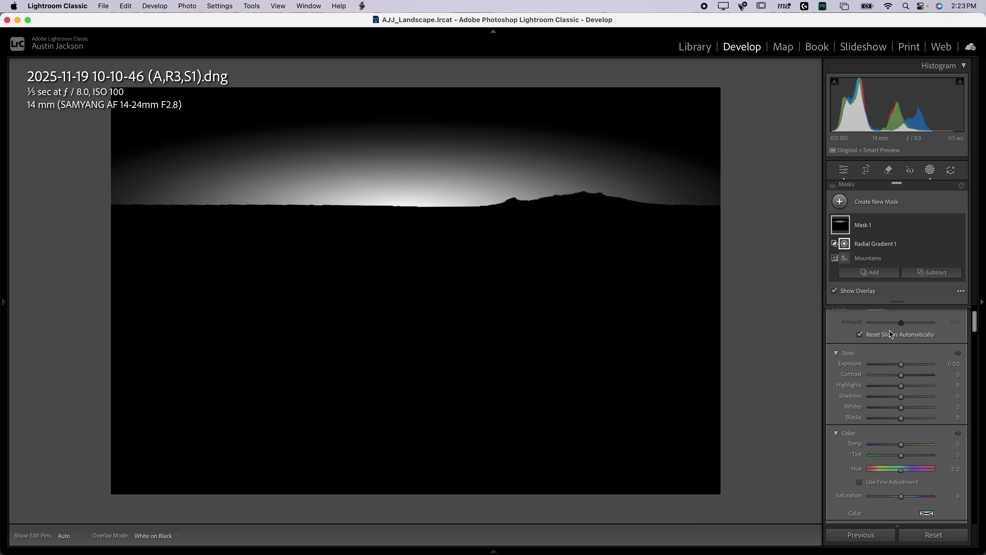
{"action": "scroll", "coordinate": [889, 344], "scroll_direction": "up", "scroll_amount": 2}
{"action": "left_click_drag", "start_coordinate": [905, 326], "coordinate": [932, 327]}
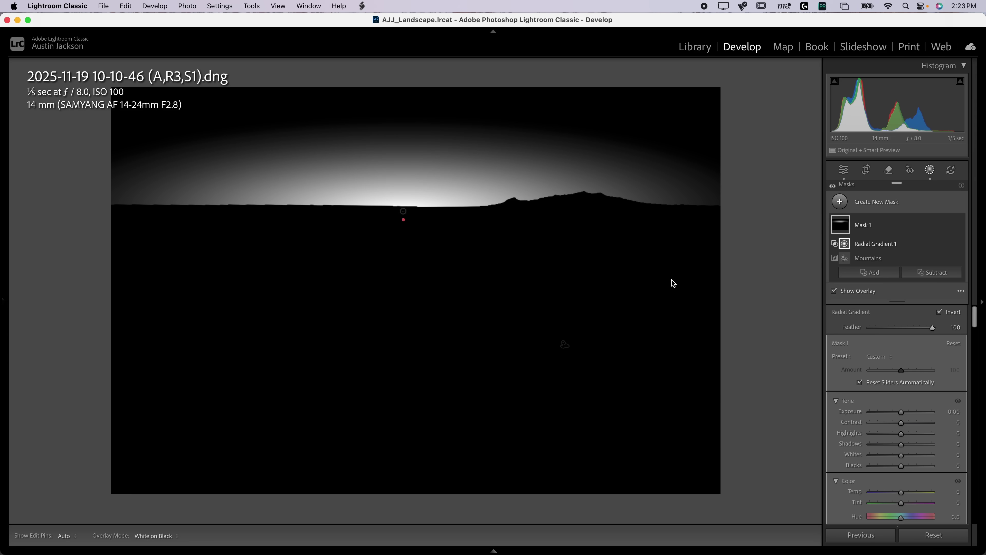
{"action": "left_click_drag", "start_coordinate": [409, 212], "coordinate": [440, 211]}
{"action": "left_click", "coordinate": [846, 289]}
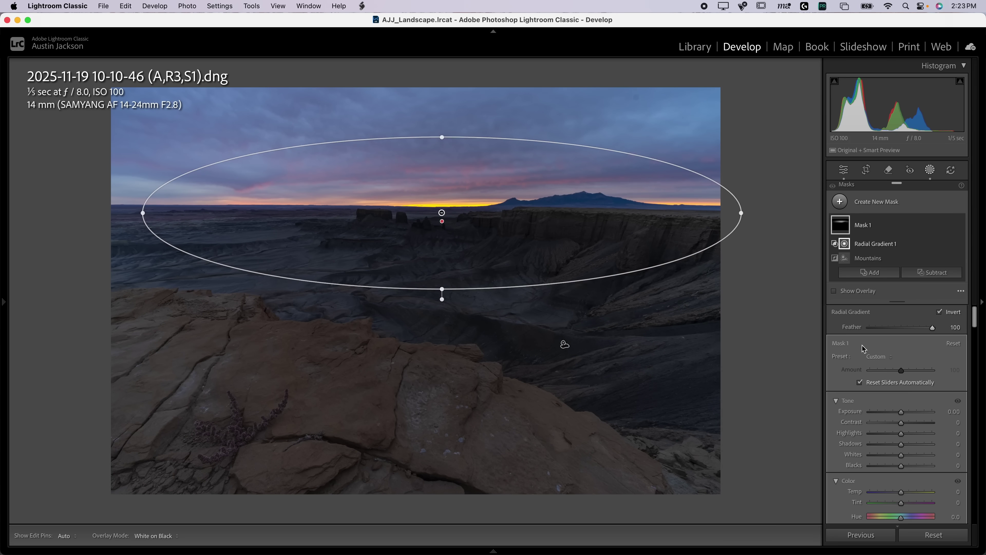
Set the sky mask to Exposure 0.65, Temp 40, Tint 36 and Saturation 49, widening the ellipse.
{"action": "left_click_drag", "start_coordinate": [901, 408], "coordinate": [911, 408]}
{"action": "scroll", "coordinate": [906, 413], "scroll_direction": "down", "scroll_amount": 4}
{"action": "mouse_move", "coordinate": [902, 417]}
{"action": "left_mouse_down"}
{"action": "mouse_move", "coordinate": [913, 421]}
{"action": "mouse_move", "coordinate": [915, 409]}
{"action": "left_mouse_up"}
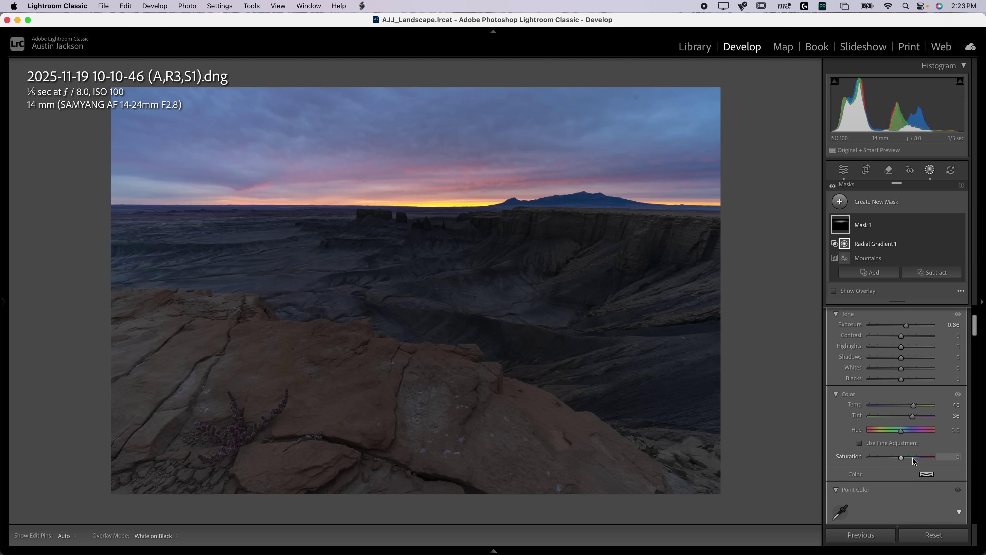
{"action": "left_click_drag", "start_coordinate": [912, 458], "coordinate": [916, 461]}
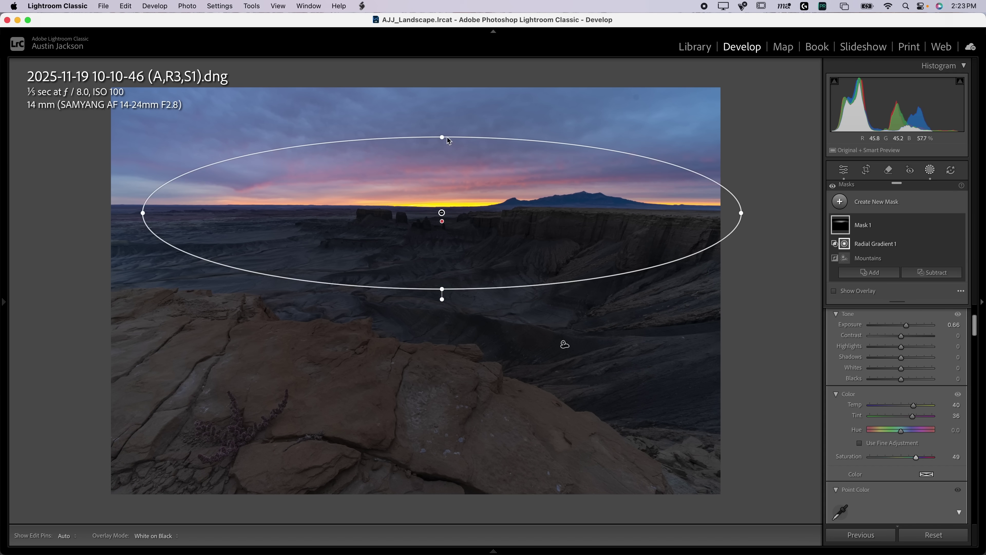
{"action": "left_click_drag", "start_coordinate": [444, 136], "coordinate": [442, 116]}
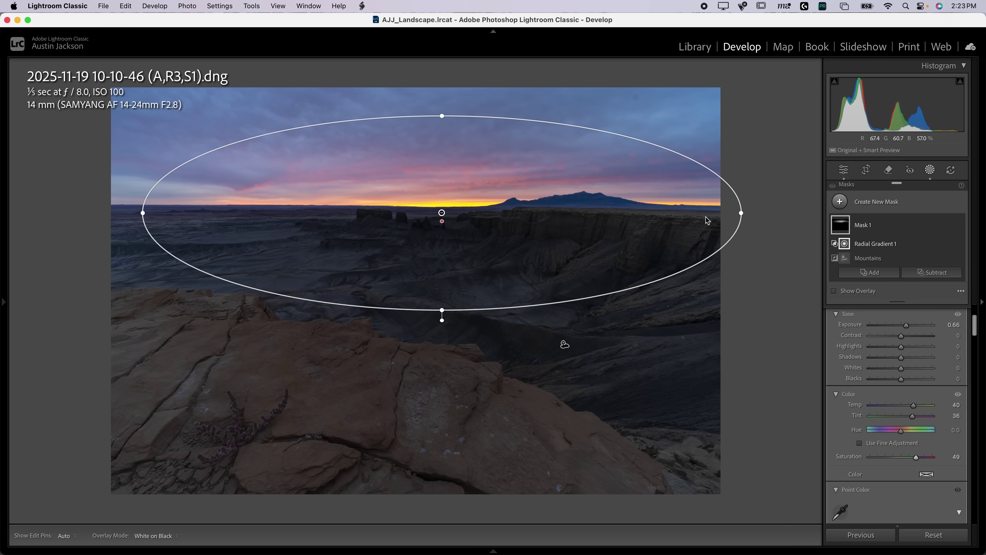
{"action": "left_click_drag", "start_coordinate": [742, 213], "coordinate": [786, 213]}
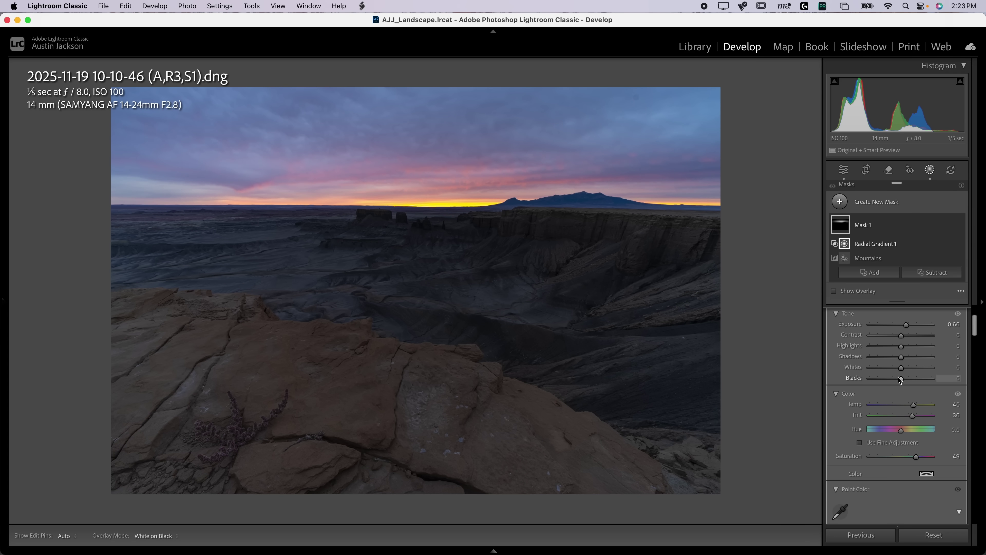
Set Whites 38 and Dehaze 24, raise Exposure to 0.85, and make the ellipse taller.
{"action": "left_click_drag", "start_coordinate": [920, 371], "coordinate": [899, 350]}
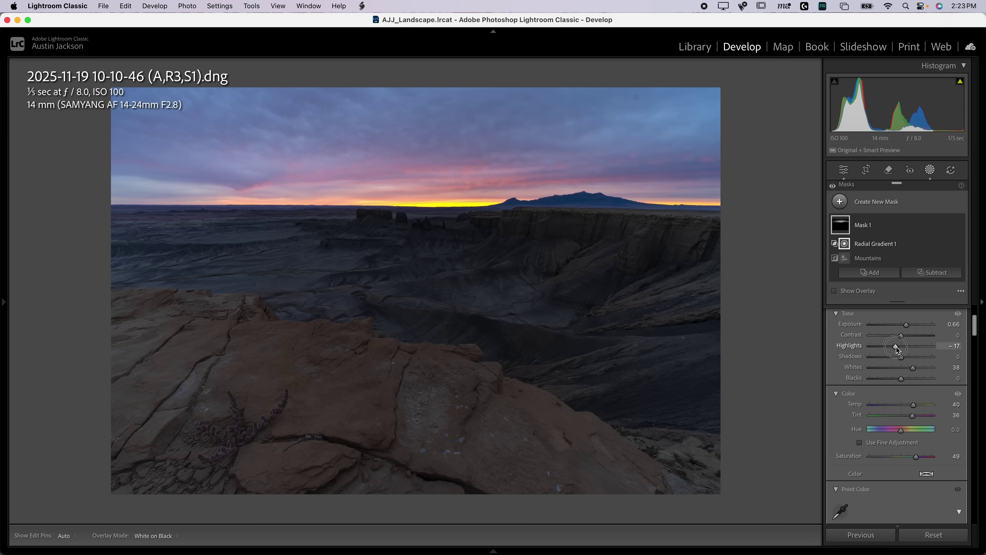
{"action": "scroll", "coordinate": [902, 357], "scroll_direction": "down", "scroll_amount": 10}
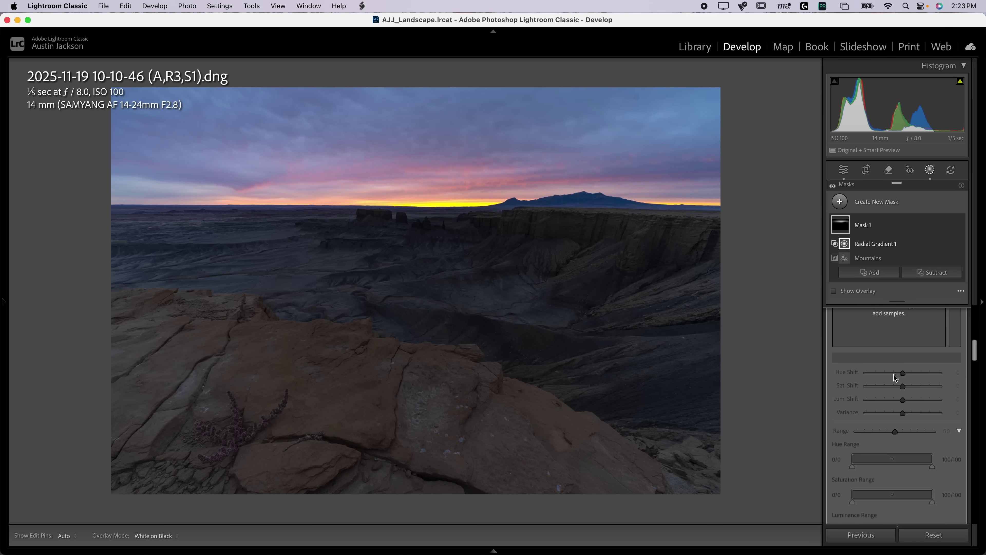
{"action": "scroll", "coordinate": [894, 375], "scroll_direction": "down", "scroll_amount": 6}
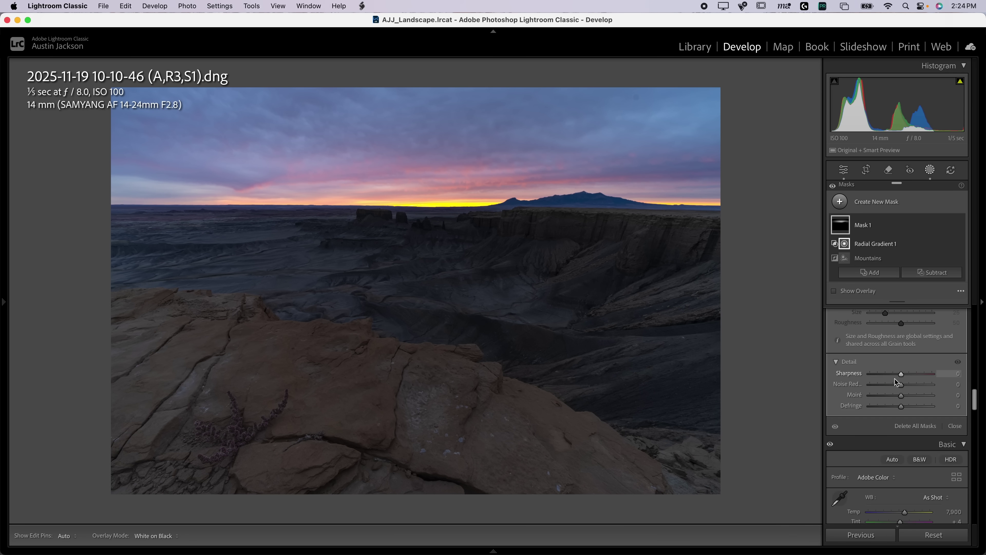
{"action": "scroll", "coordinate": [893, 377], "scroll_direction": "up", "scroll_amount": 4}
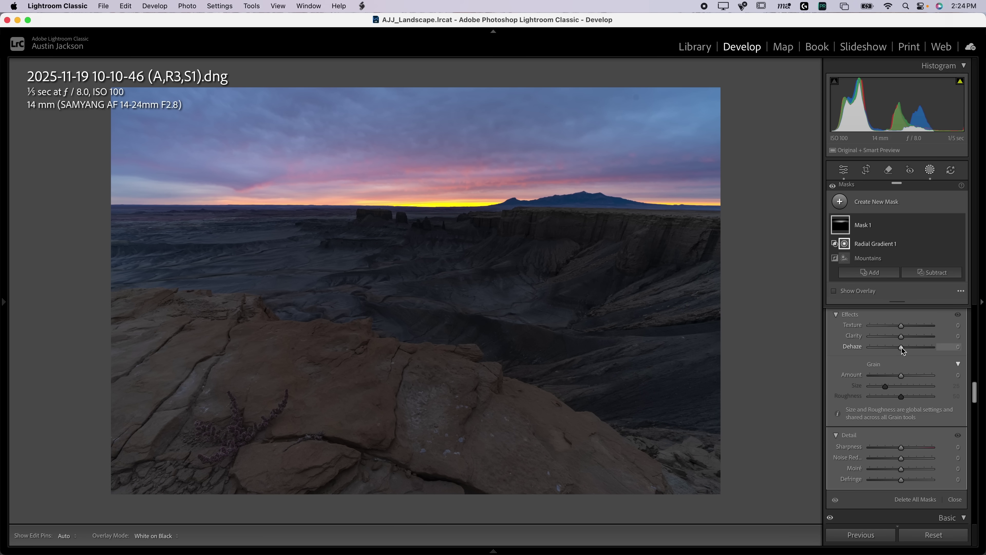
{"action": "mouse_move", "coordinate": [901, 347]}
{"action": "left_mouse_down"}
{"action": "mouse_move", "coordinate": [922, 348]}
{"action": "mouse_move", "coordinate": [908, 349]}
{"action": "left_mouse_up"}
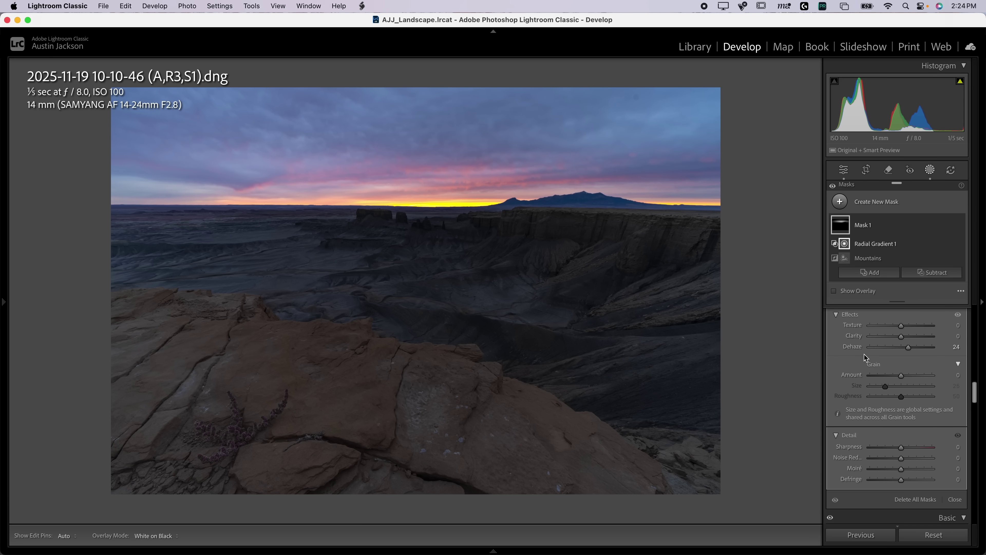
{"action": "scroll", "coordinate": [865, 355], "scroll_direction": "up", "scroll_amount": 3}
{"action": "scroll", "coordinate": [858, 351], "scroll_direction": "up", "scroll_amount": 5}
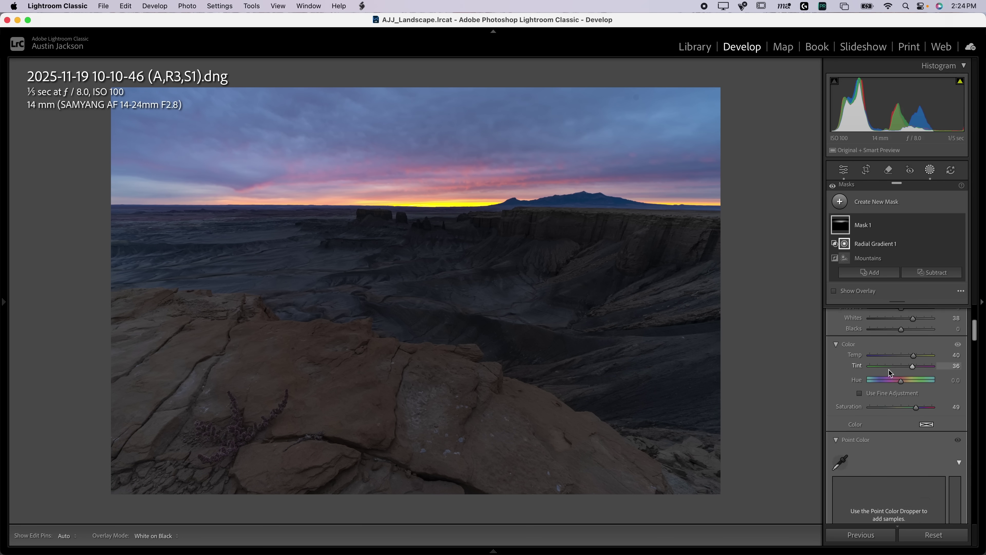
{"action": "left_click_drag", "start_coordinate": [908, 416], "coordinate": [905, 410]}
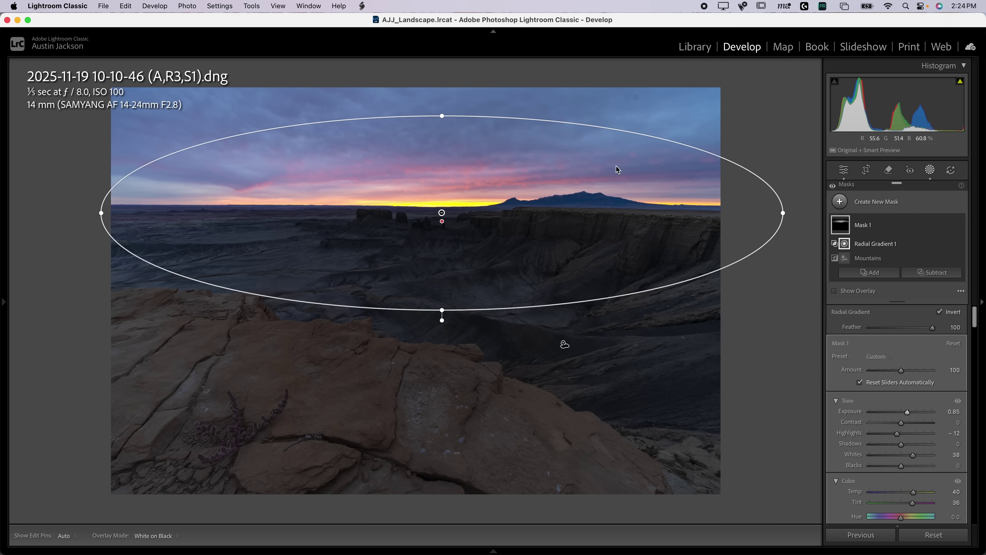
{"action": "left_click_drag", "start_coordinate": [443, 119], "coordinate": [442, 84]}
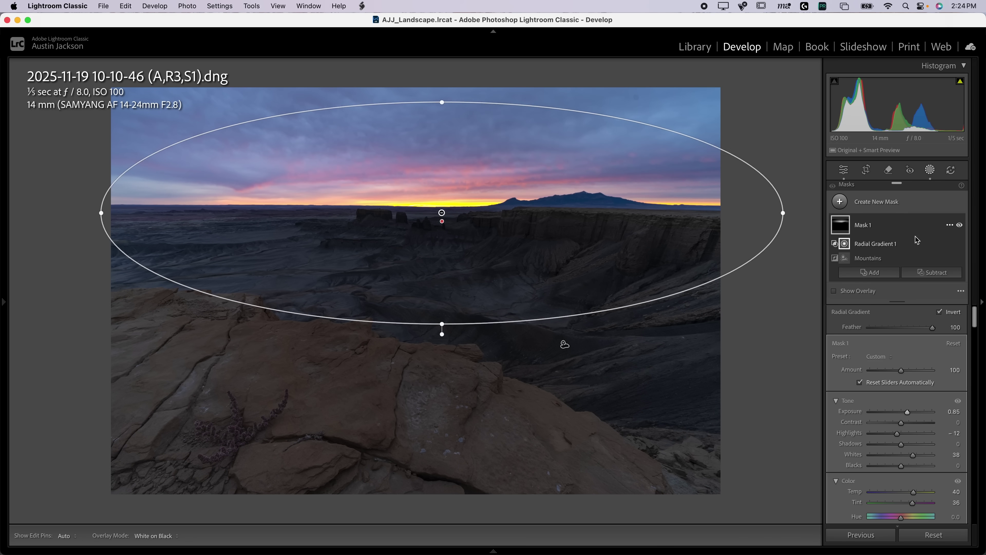
Toggle Mask 1 on and off to compare, then bring up the moose photo in Photoshop with Layer 0 selected.
{"action": "left_click", "coordinate": [959, 225]}
{"action": "left_click", "coordinate": [959, 225]}
{"action": "left_click", "coordinate": [959, 226]}
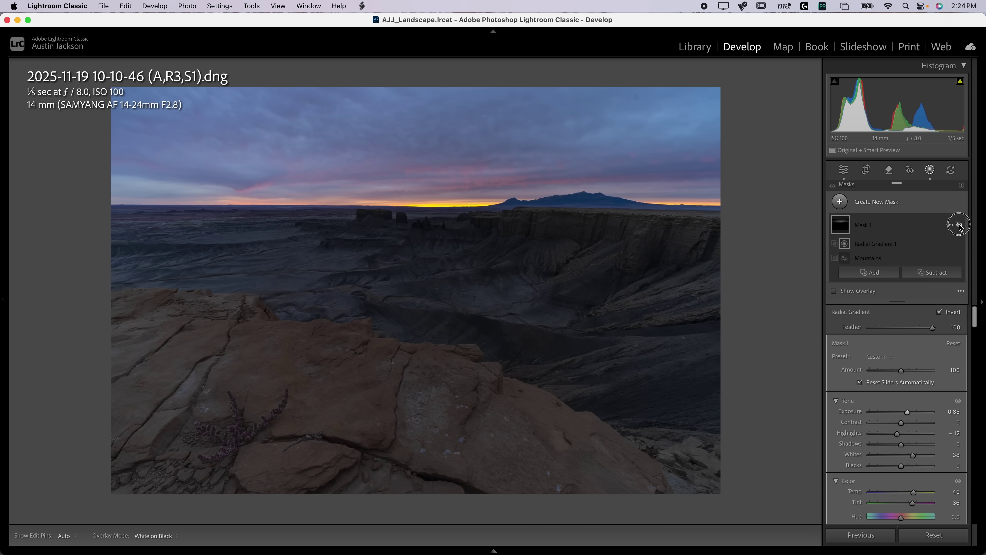
{"action": "left_click", "coordinate": [960, 226]}
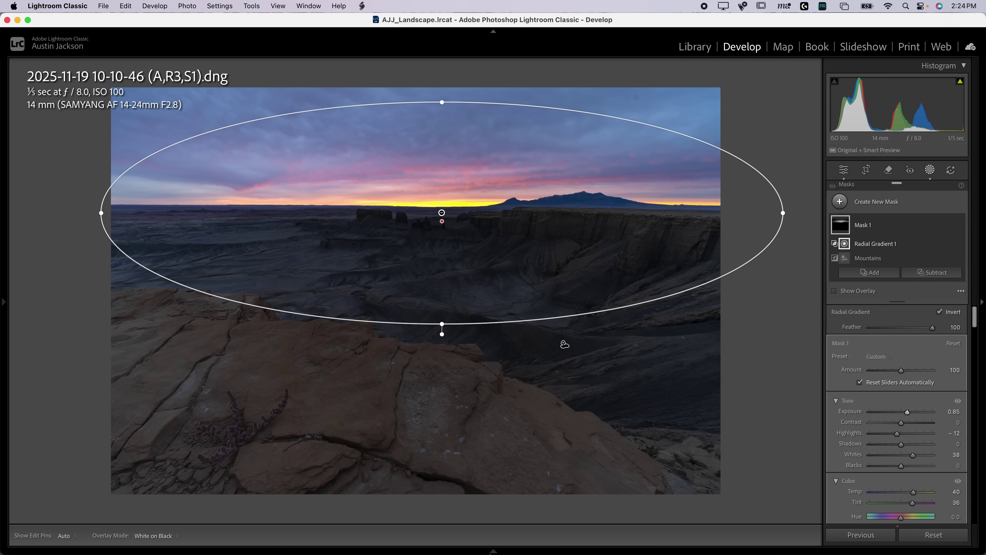
{"action": "left_click", "coordinate": [516, 542]}
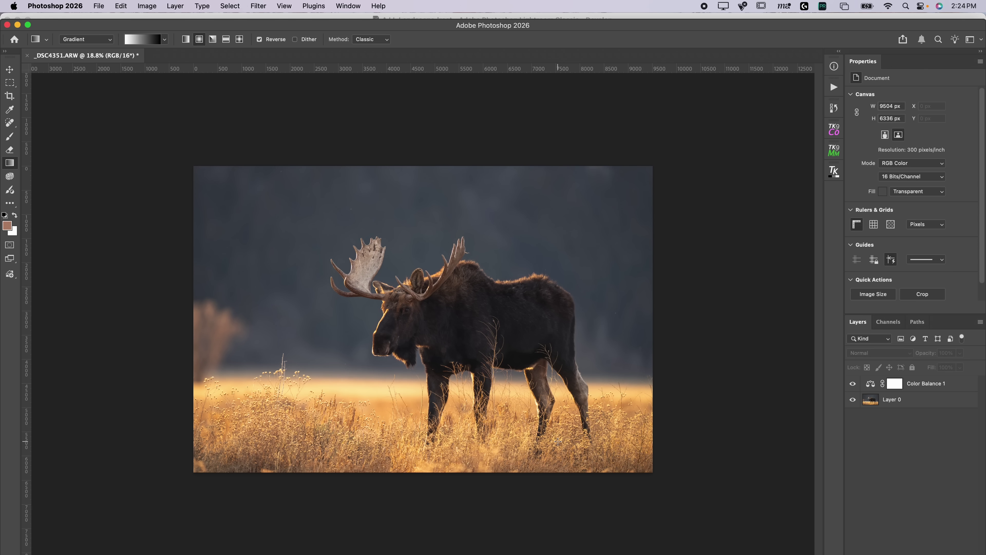
{"action": "left_click", "coordinate": [874, 403]}
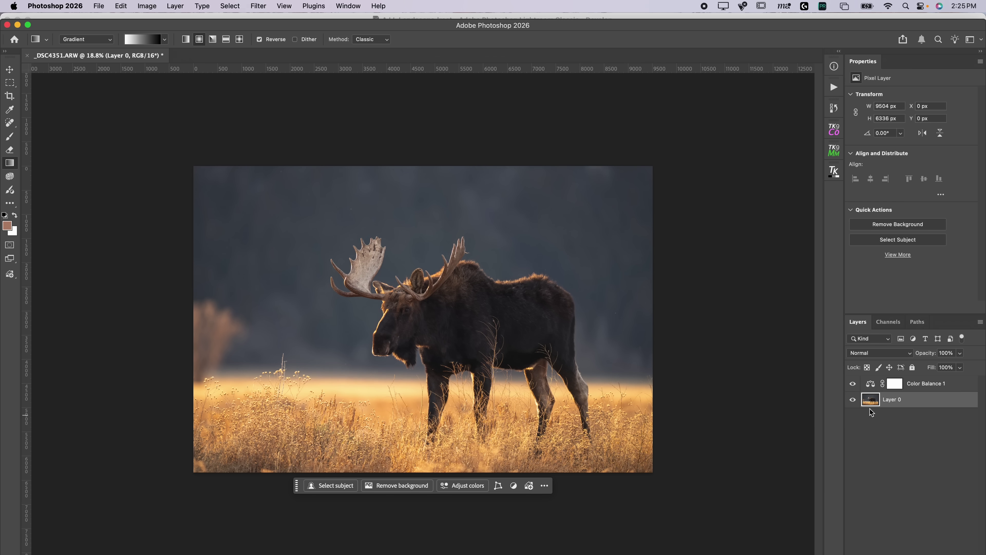
Select the moose on Layer 0 with Select > Subject, then bring up the adjustment layer list.
{"action": "left_click", "coordinate": [231, 6]}
{"action": "left_click", "coordinate": [253, 125]}
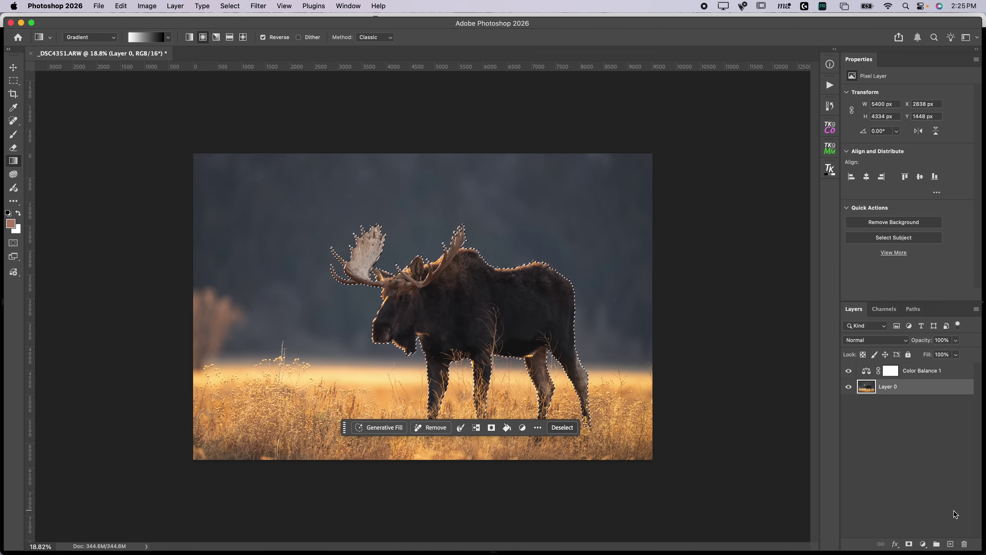
{"action": "left_click", "coordinate": [924, 545]}
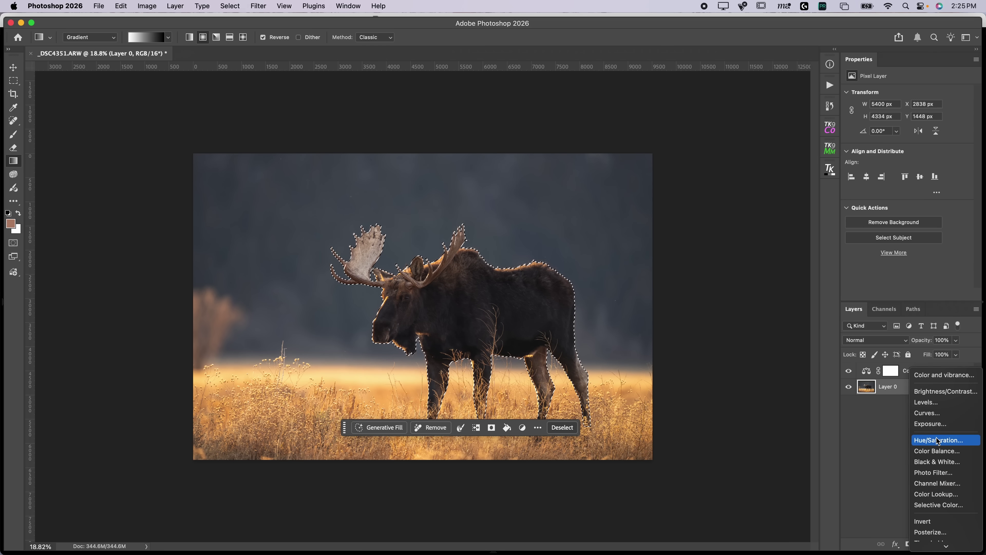
Add a moose-masked Brightness/Contrast layer above Color Balance 1 and inspect its mask edge.
{"action": "left_click", "coordinate": [935, 396]}
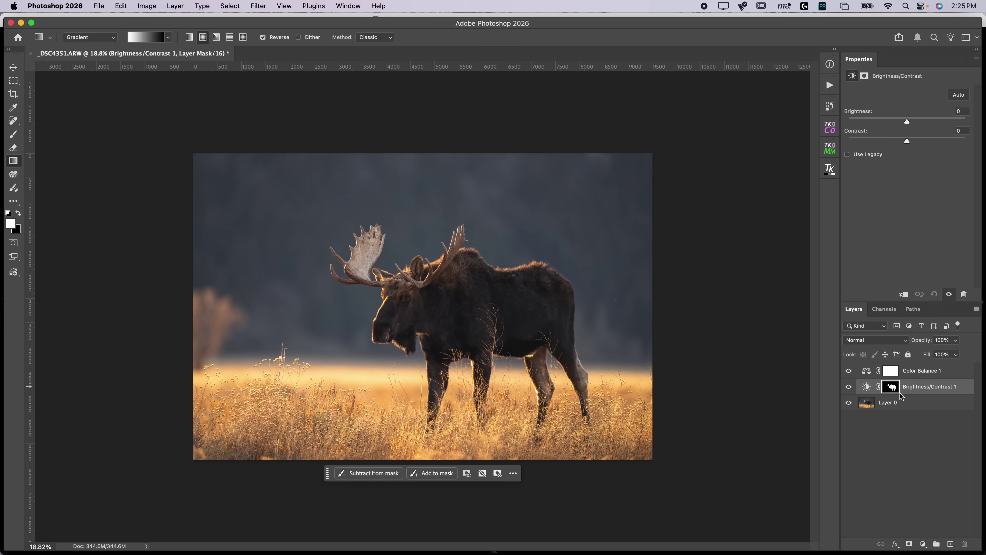
{"action": "left_click_drag", "start_coordinate": [870, 390], "coordinate": [872, 376]}
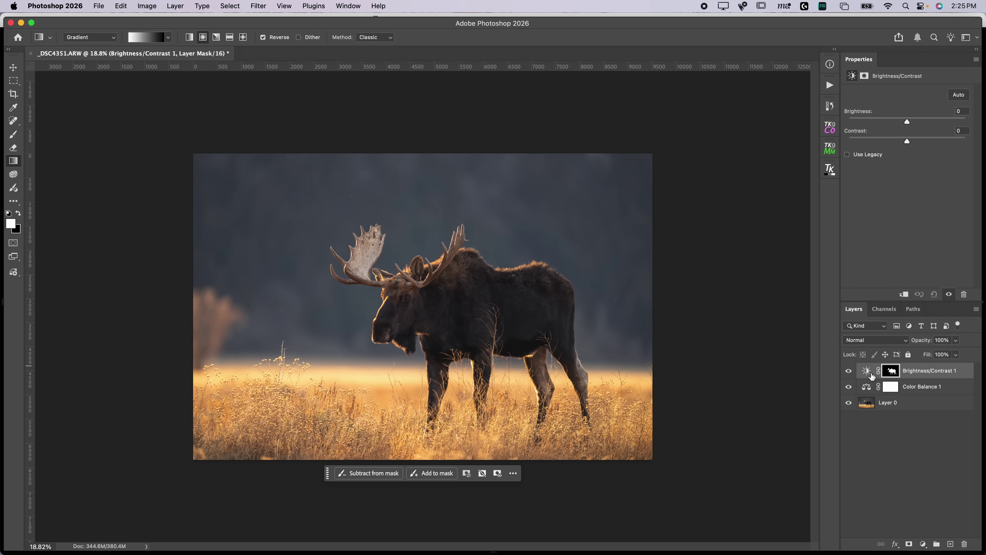
{"action": "left_click", "coordinate": [891, 371], "text": "alt"}
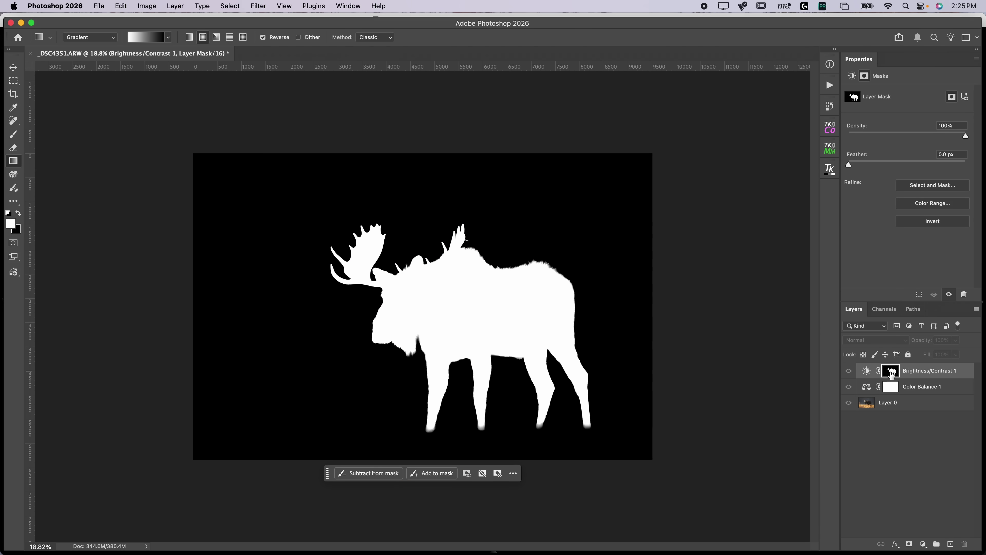
{"action": "left_click_drag", "start_coordinate": [491, 272], "coordinate": [576, 272]}
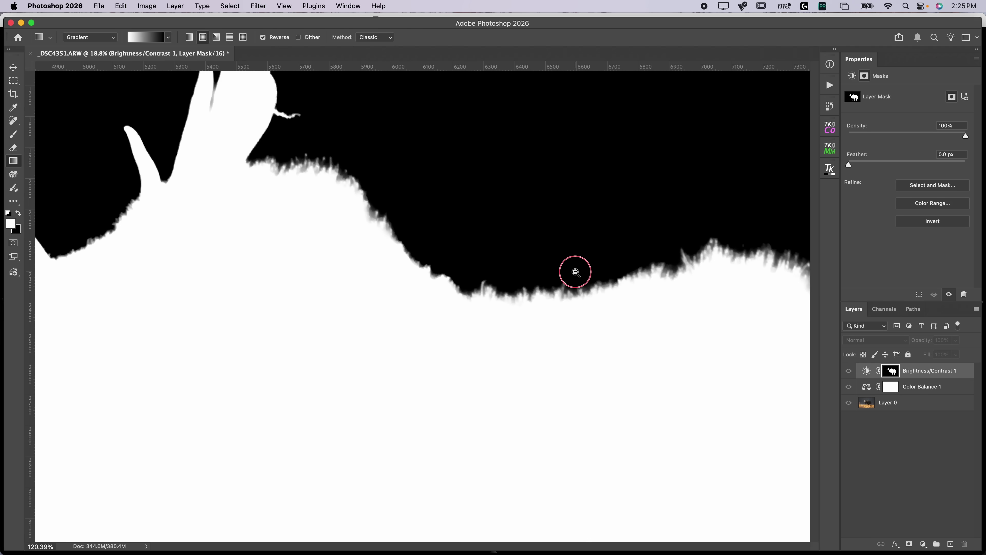
{"action": "left_click_drag", "start_coordinate": [645, 298], "coordinate": [569, 262]}
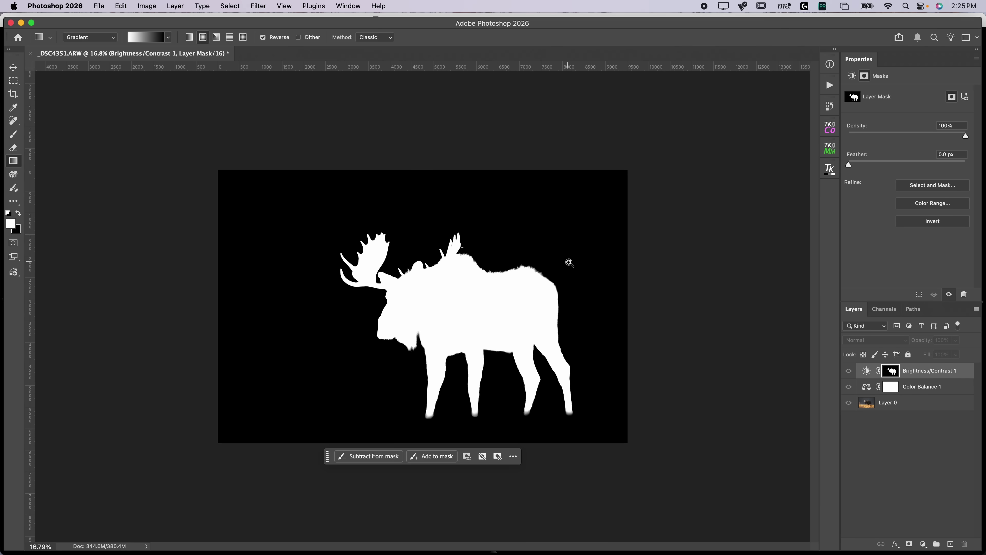
Invert the Brightness/Contrast 1 mask so the moose is excluded from the adjustment.
{"action": "left_click", "coordinate": [867, 373]}
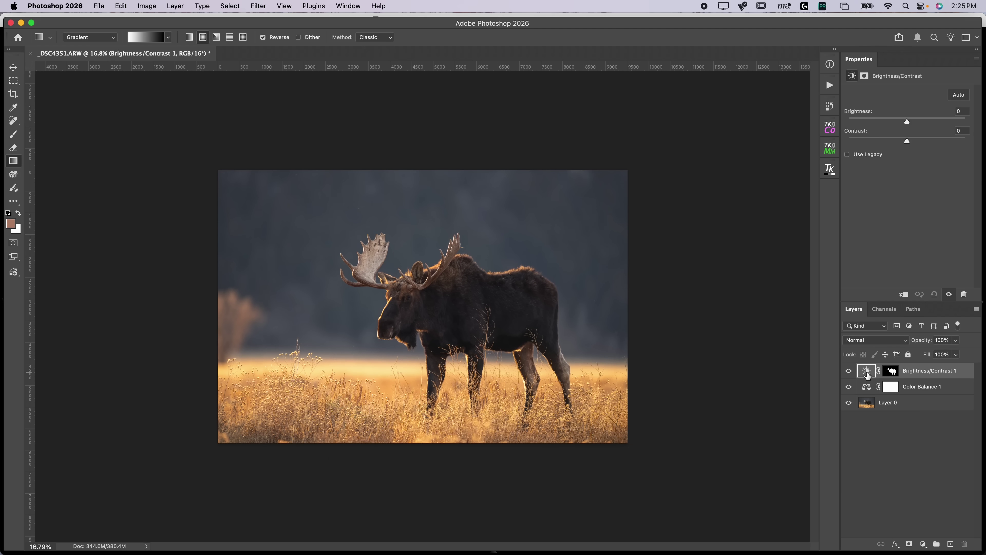
{"action": "left_click", "coordinate": [892, 373]}
{"action": "left_click_drag", "start_coordinate": [892, 373], "coordinate": [893, 374]}
{"action": "key", "text": "super+i"}
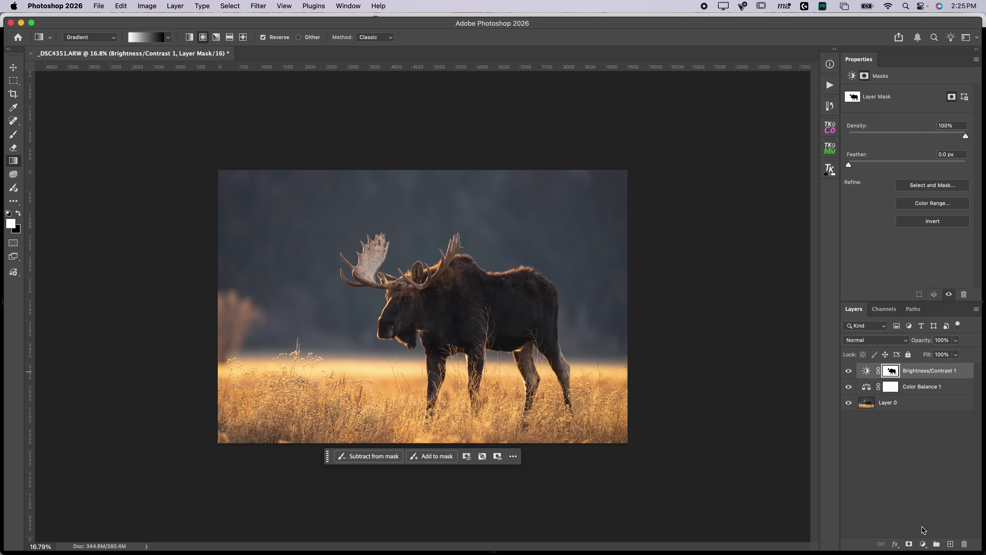
{"action": "left_click", "coordinate": [909, 544]}
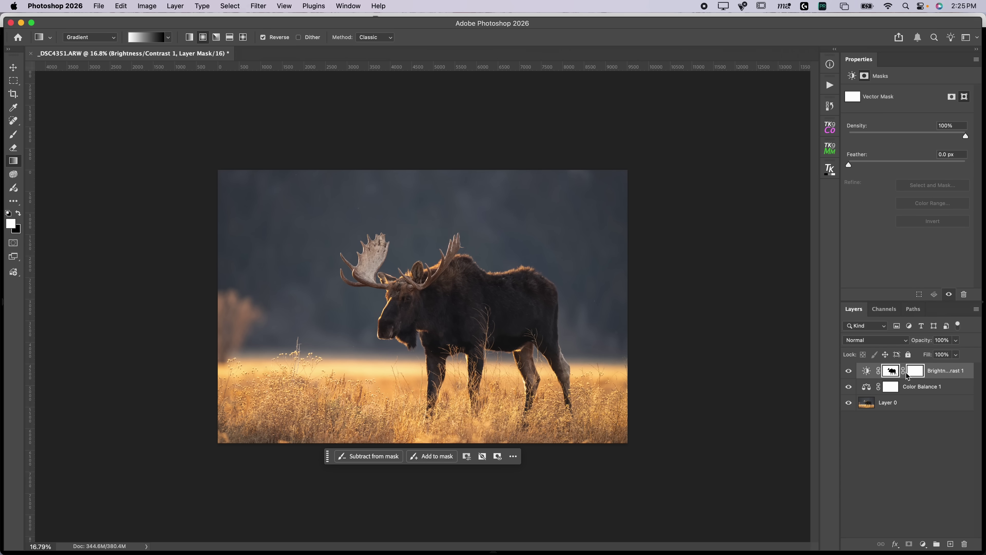
Remove the stray vector mask, put Brightness/Contrast 1 in Group 1, and set Brightness 116, Contrast 49.
{"action": "left_click_drag", "start_coordinate": [908, 375], "coordinate": [901, 379]}
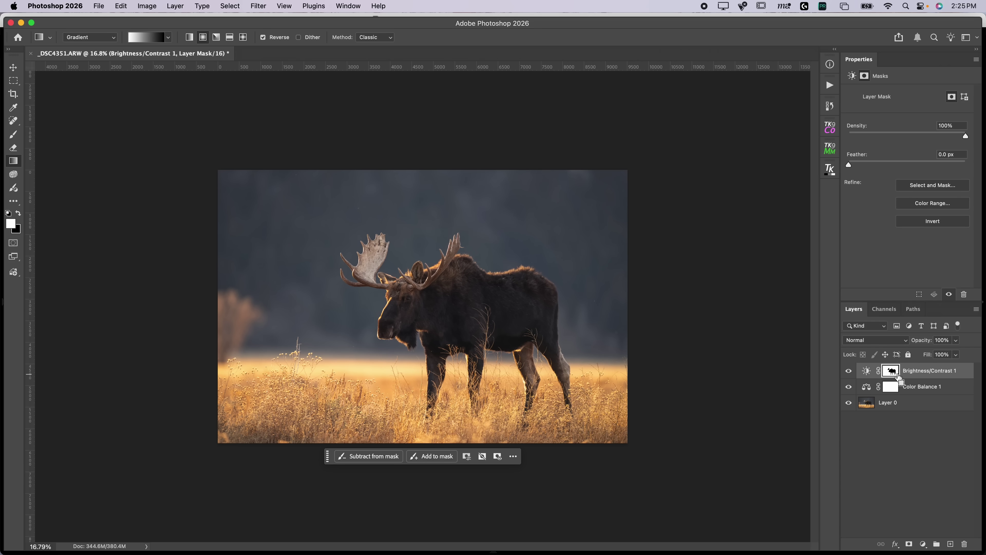
{"action": "left_click", "coordinate": [937, 545]}
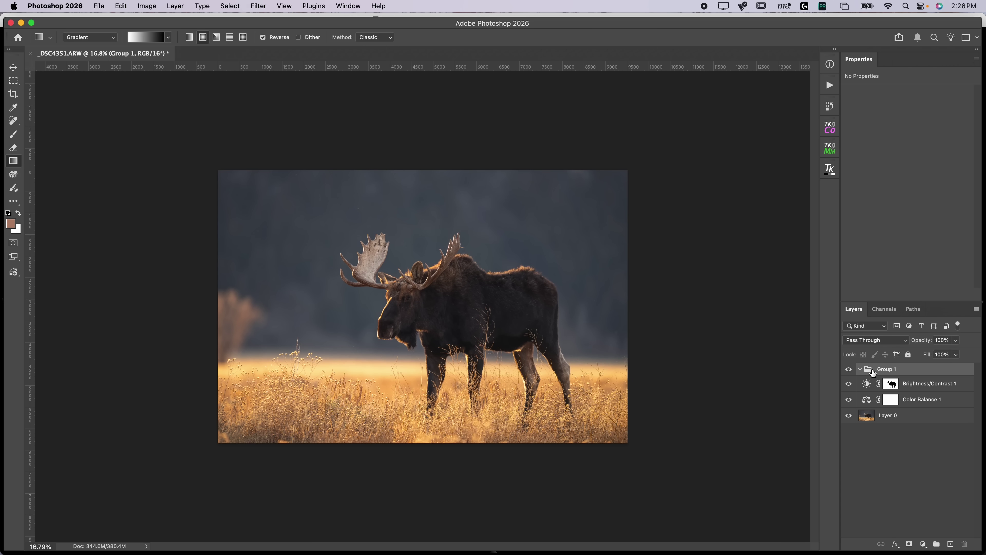
{"action": "left_click", "coordinate": [867, 387]}
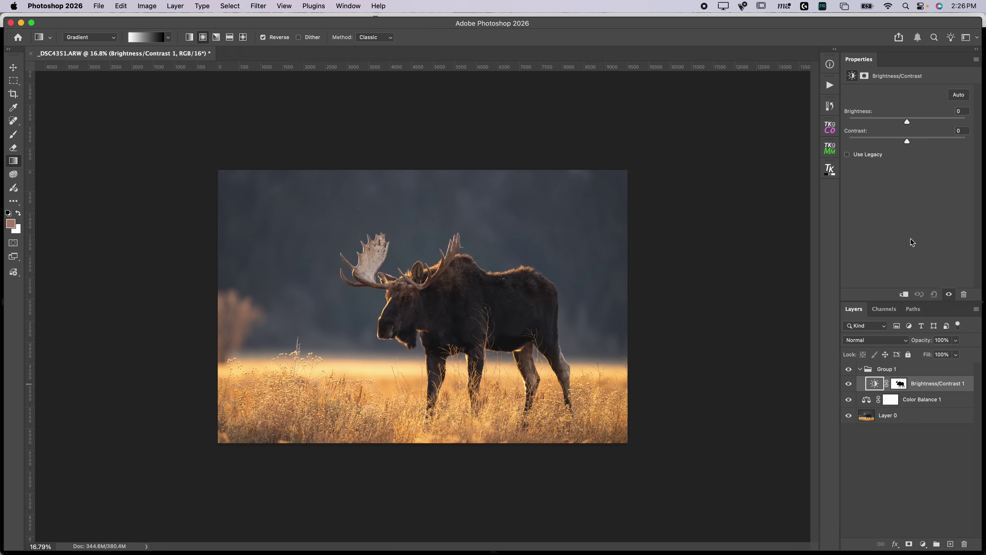
{"action": "left_click_drag", "start_coordinate": [907, 123], "coordinate": [936, 140]}
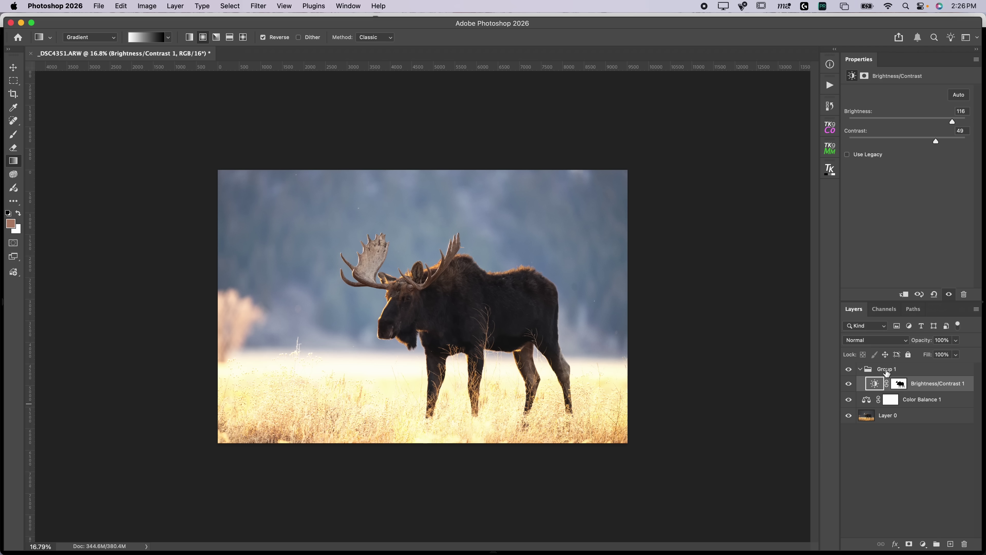
Give Group 1 a white layer mask with a left-to-right linear gradient across the photo.
{"action": "left_click", "coordinate": [902, 385]}
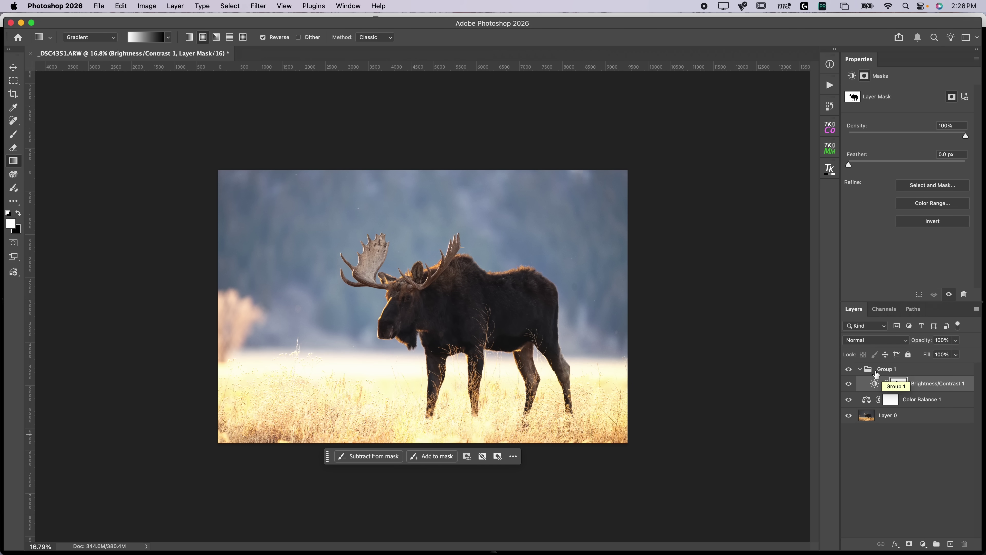
{"action": "left_click", "coordinate": [890, 371]}
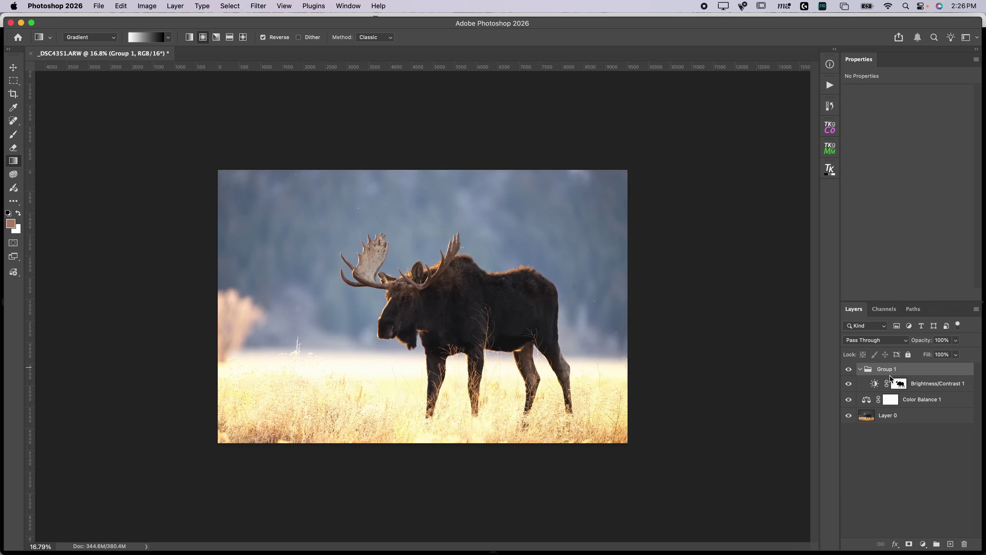
{"action": "left_click", "coordinate": [909, 543]}
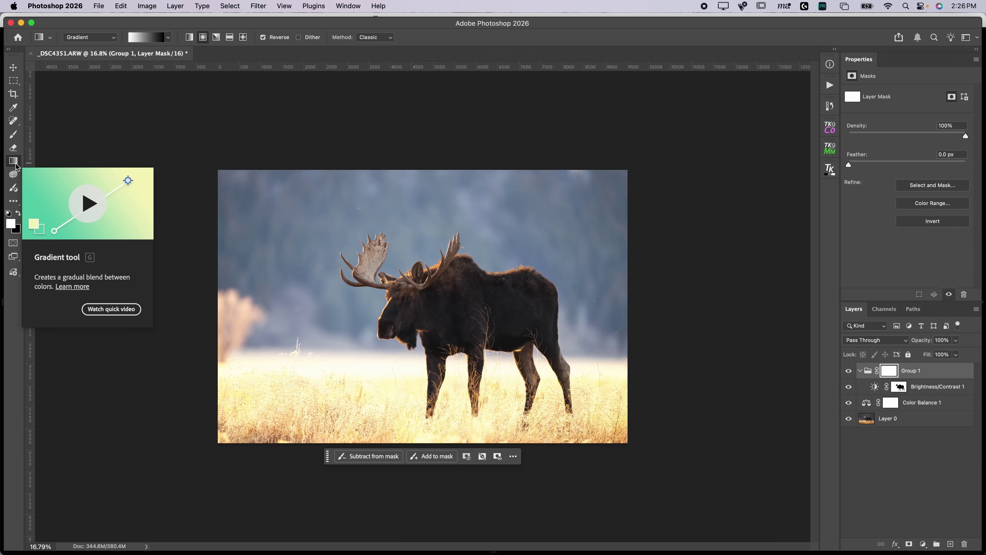
{"action": "left_click", "coordinate": [192, 40]}
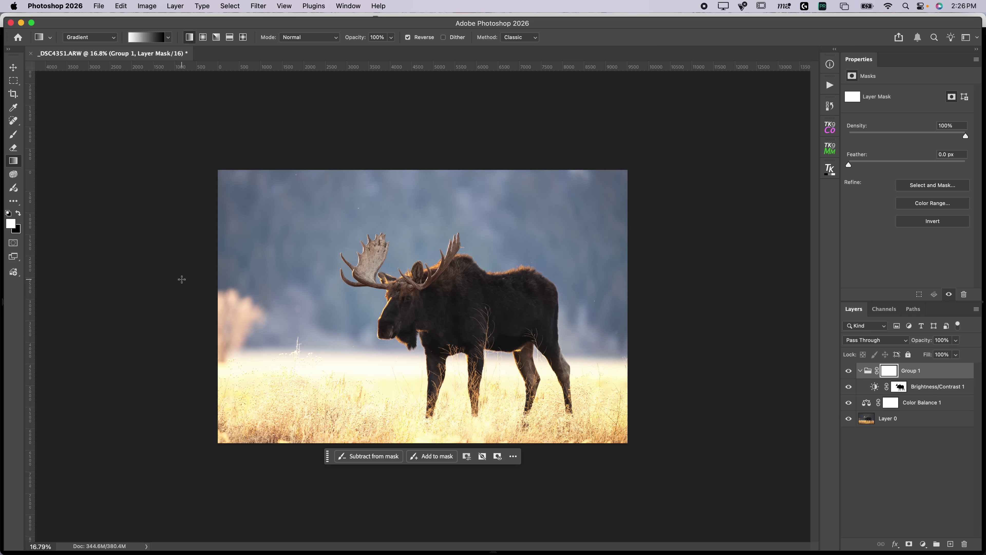
{"action": "left_click_drag", "start_coordinate": [198, 282], "coordinate": [588, 285]}
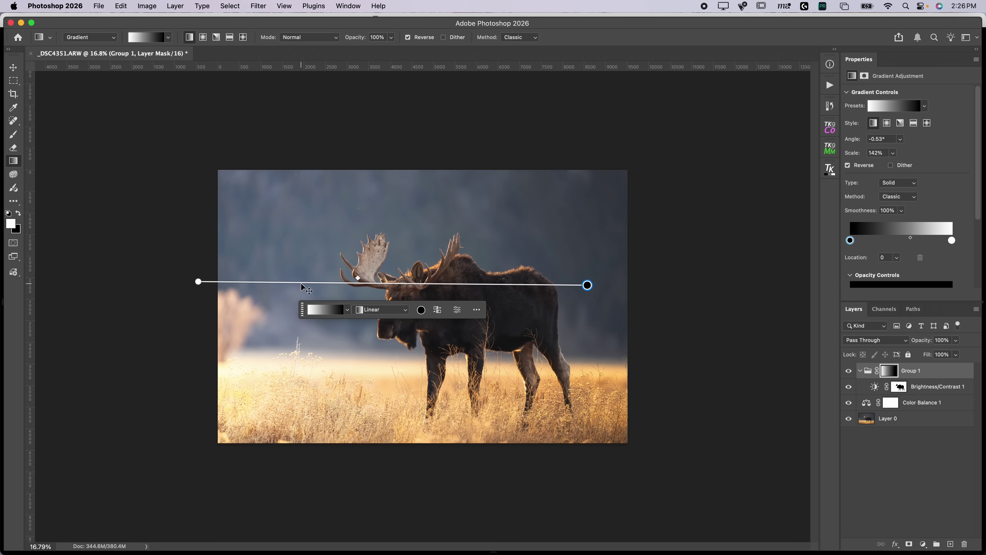
{"action": "mouse_move", "coordinate": [288, 283]}
{"action": "left_mouse_down"}
{"action": "mouse_move", "coordinate": [343, 279]}
{"action": "mouse_move", "coordinate": [287, 277]}
{"action": "left_mouse_up"}
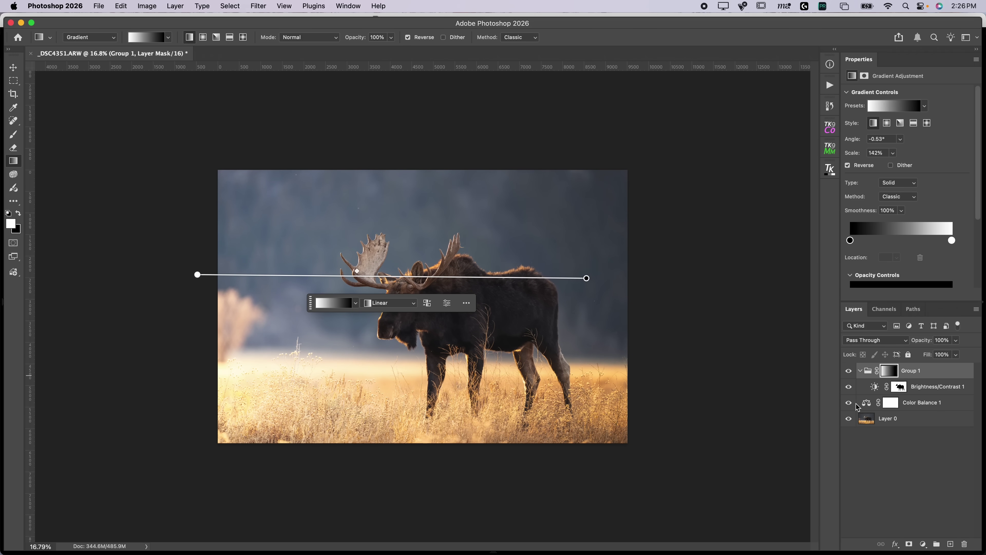
{"action": "left_click", "coordinate": [848, 372]}
Toggle Group 1, the moose mask and the gradient mask to compare, then add an empty Group 2.
{"action": "left_click", "coordinate": [849, 371]}
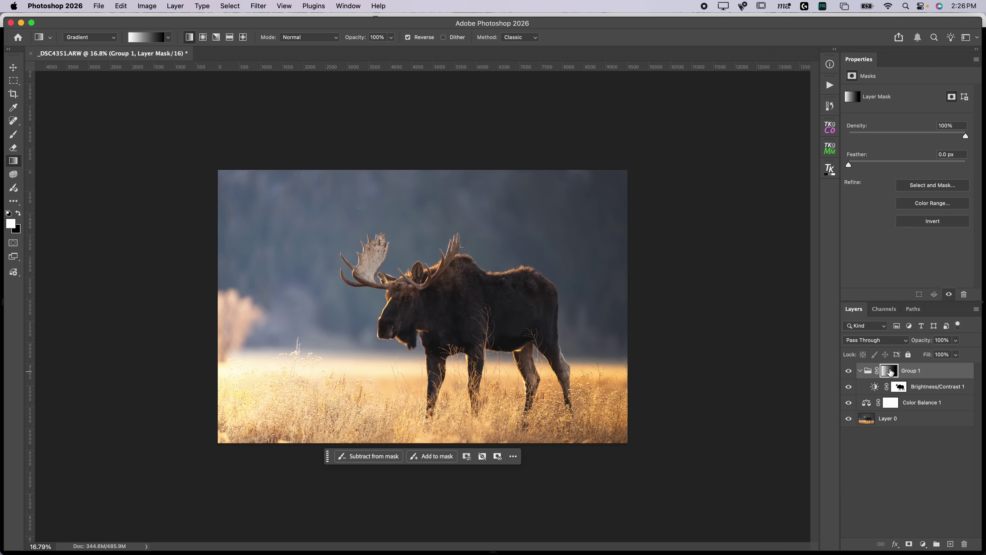
{"action": "left_click", "coordinate": [899, 388], "text": "shift"}
{"action": "left_click", "coordinate": [898, 387], "text": "shift"}
{"action": "left_click", "coordinate": [892, 373], "text": "shift"}
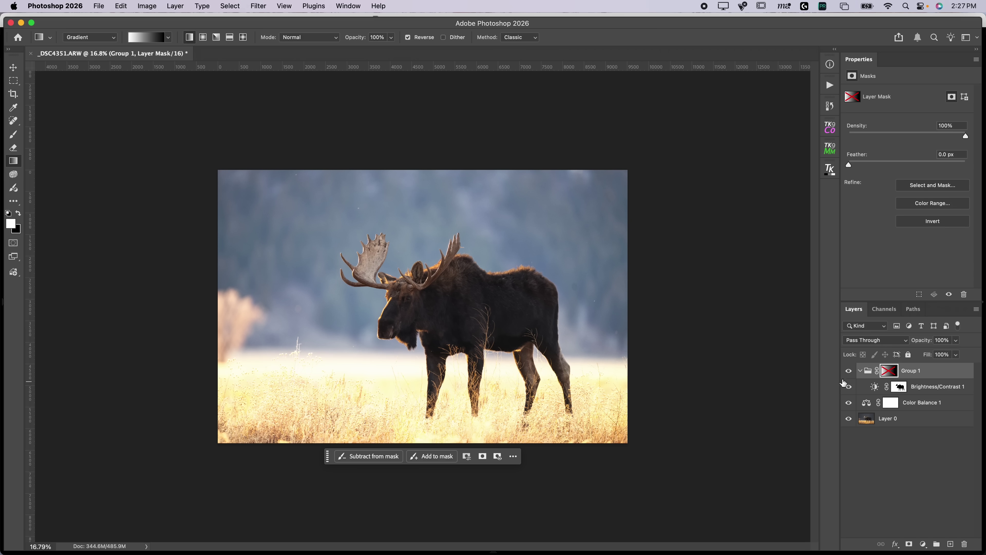
{"action": "left_click", "coordinate": [890, 371], "text": "shift"}
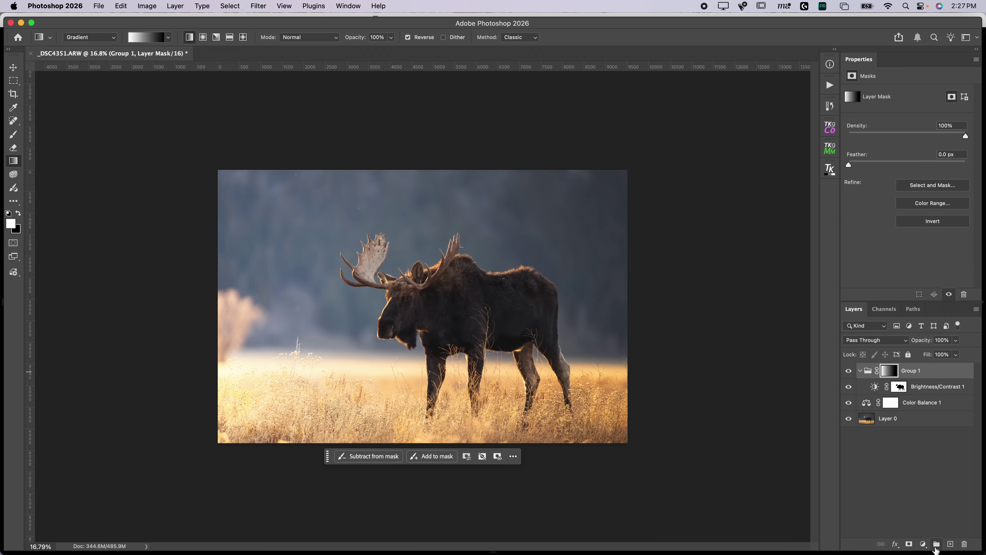
{"action": "left_click", "coordinate": [936, 545]}
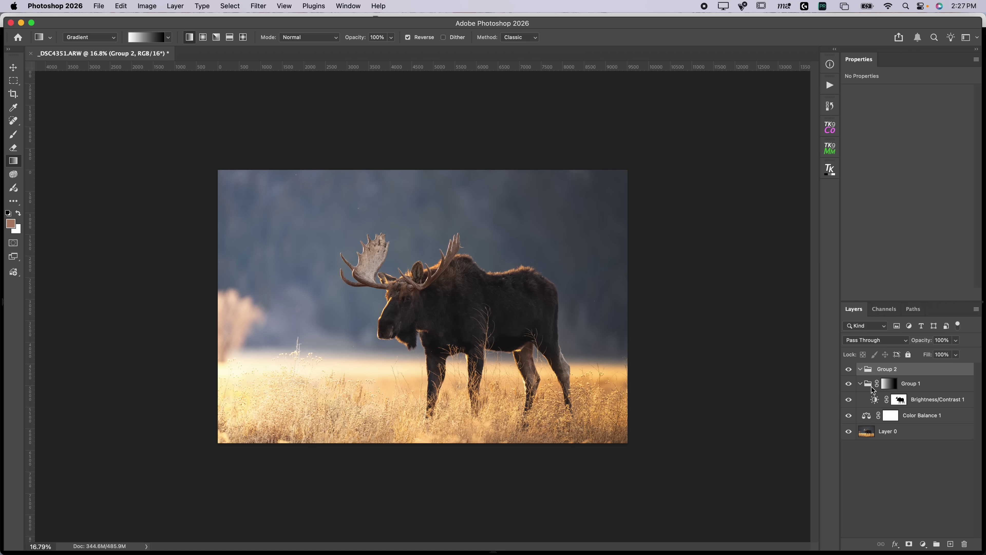
Nest Group 1 inside Group 2 and add a layer mask to Group 2.
{"action": "left_click_drag", "start_coordinate": [869, 384], "coordinate": [889, 369]}
{"action": "left_click", "coordinate": [888, 369]}
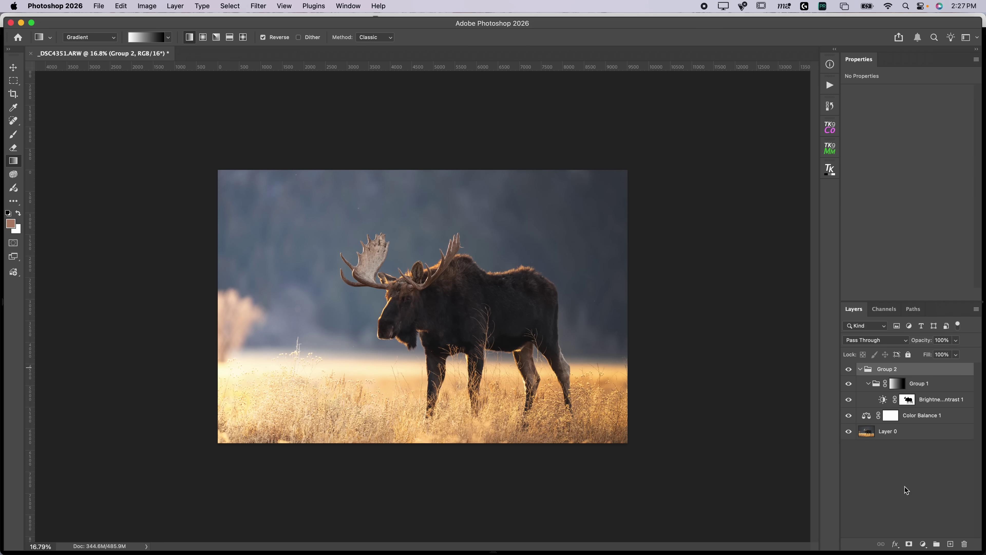
{"action": "left_click", "coordinate": [909, 544]}
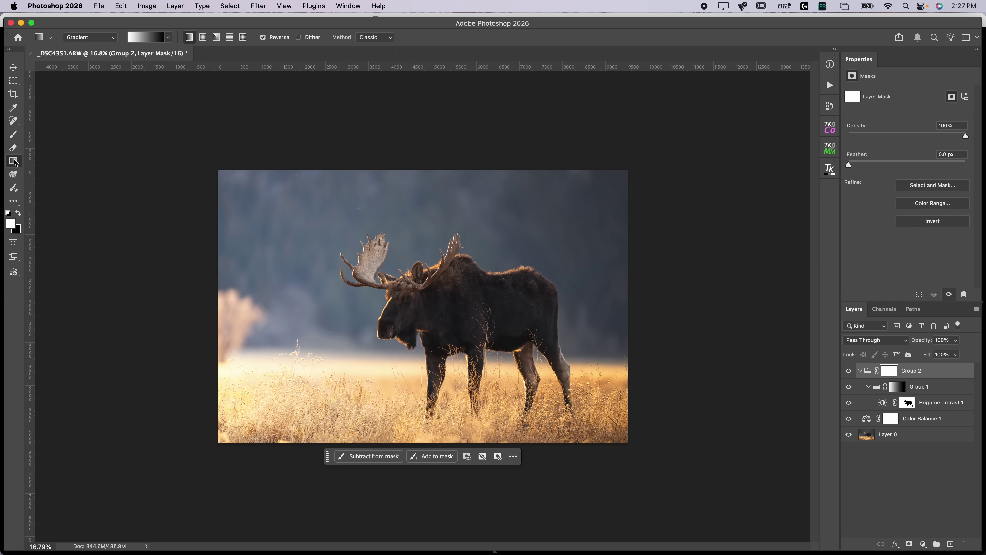
Draw a radial gradient on Group 2's mask from the photo's left edge, then toggle Group 2 to compare.
{"action": "left_click", "coordinate": [202, 37]}
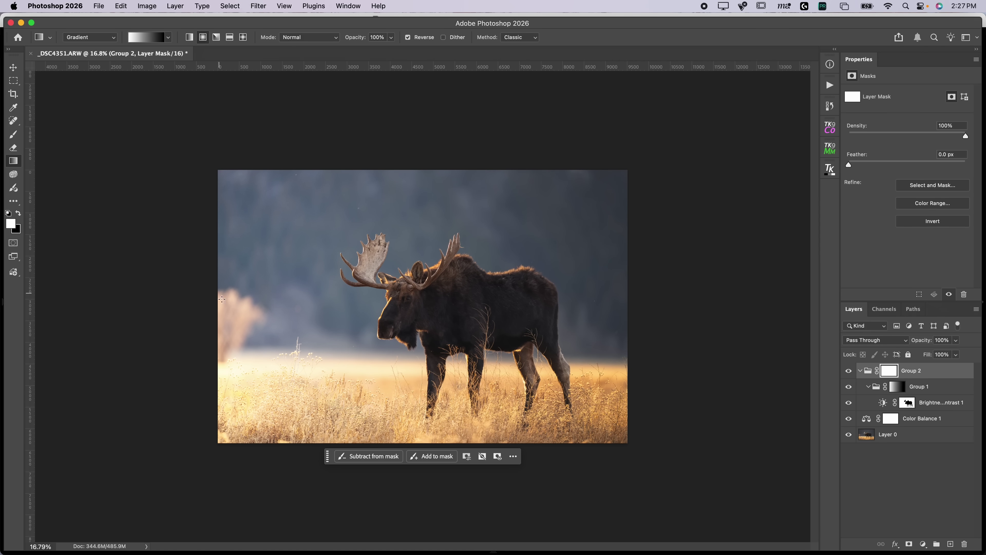
{"action": "left_click_drag", "start_coordinate": [214, 321], "coordinate": [435, 313]}
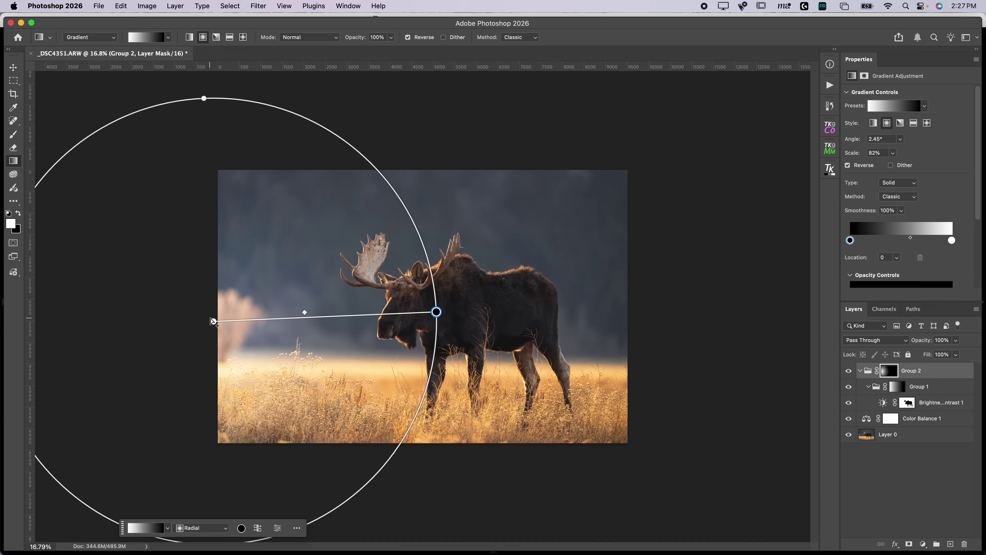
{"action": "left_click_drag", "start_coordinate": [214, 321], "coordinate": [227, 312]}
{"action": "left_click", "coordinate": [849, 372]}
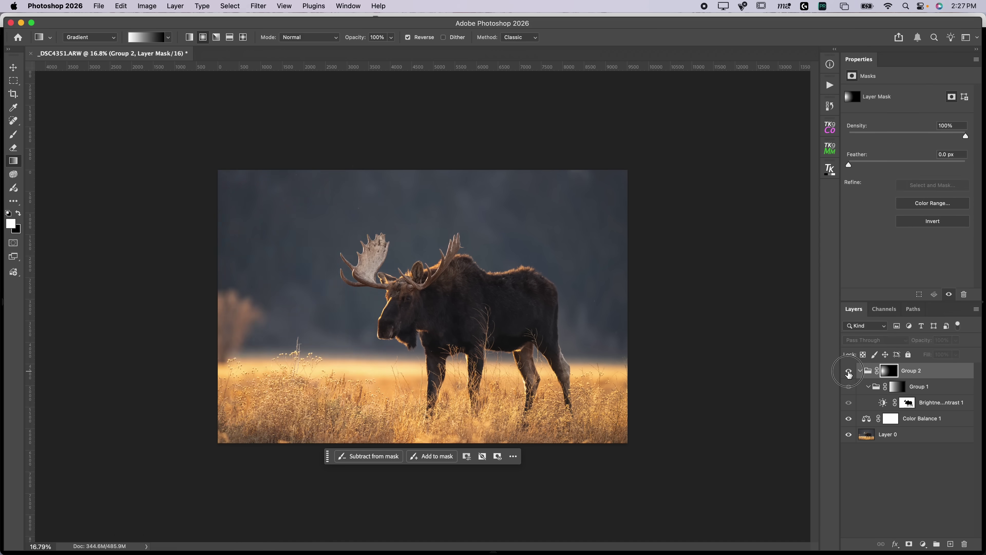
{"action": "left_click", "coordinate": [849, 372]}
{"action": "left_click", "coordinate": [849, 372]}
{"action": "left_click", "coordinate": [849, 372]}
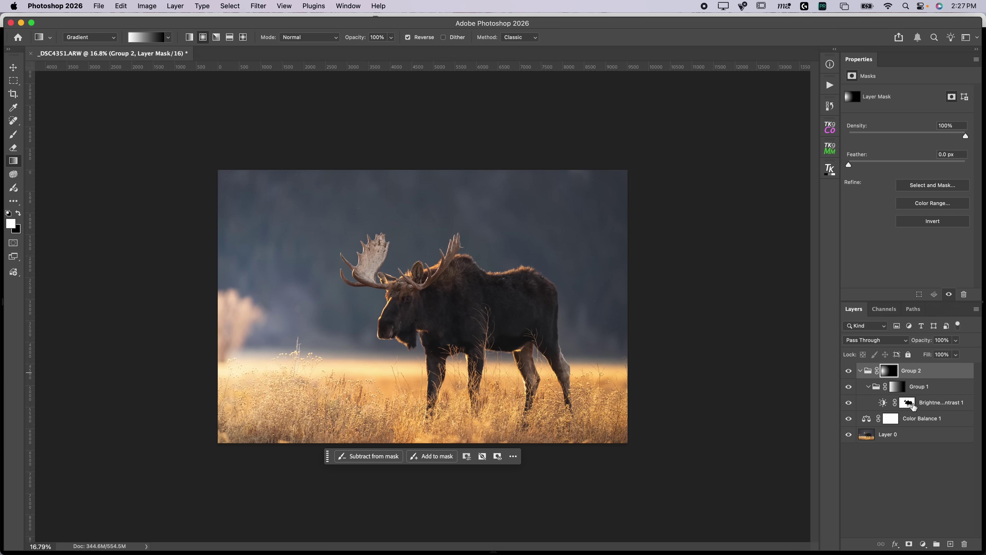